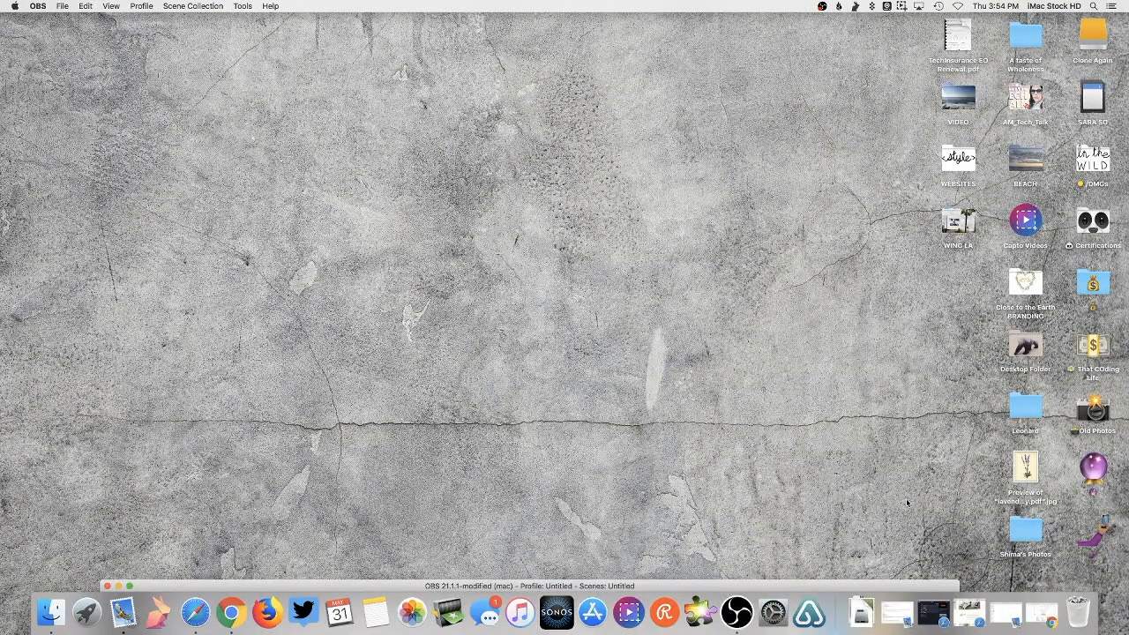
- Open the lavender botanical image in Preview and enlarge its window so the picture shows bigger
double_click(1027, 475)
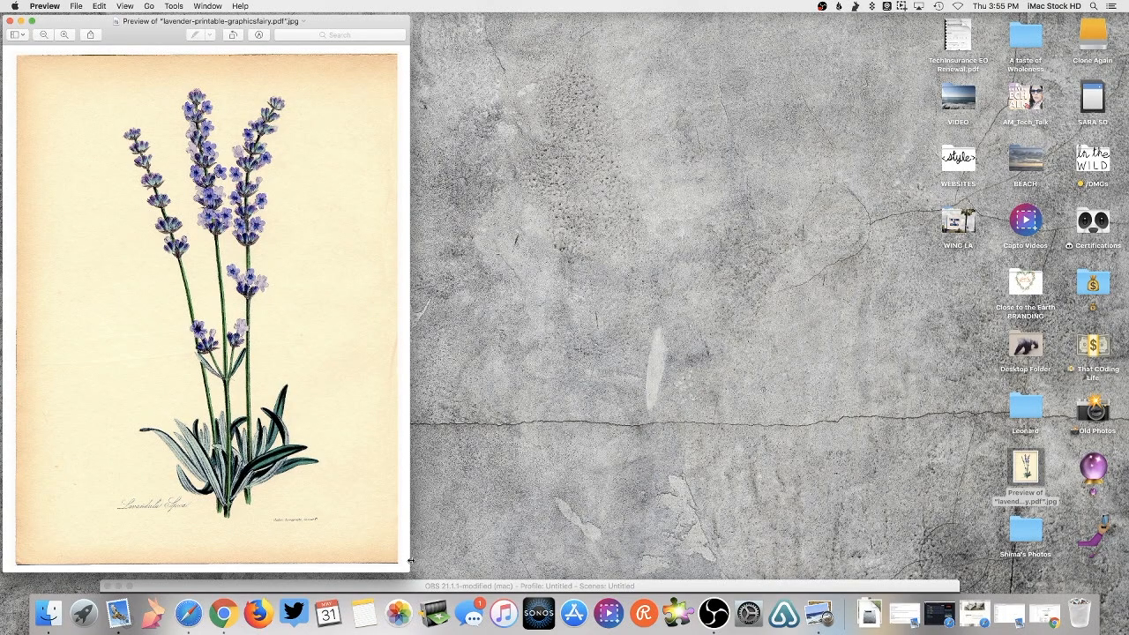
drag(407, 561, 829, 476)
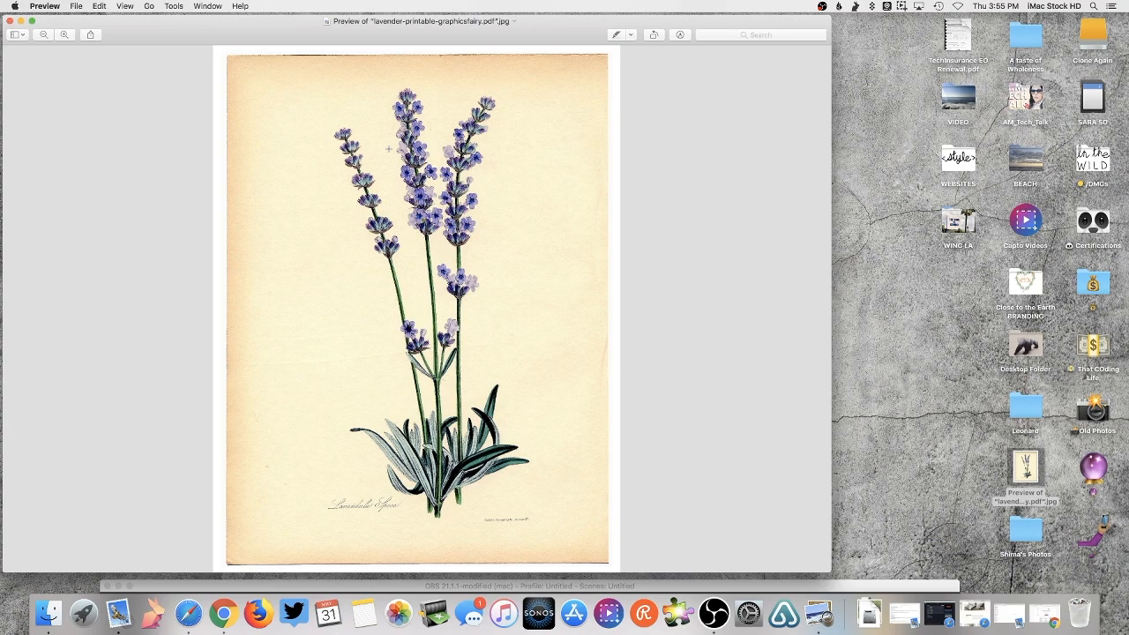
- Bring up the Markup tools and insert a placeholder 'Text' box onto the lavender image
click(684, 37)
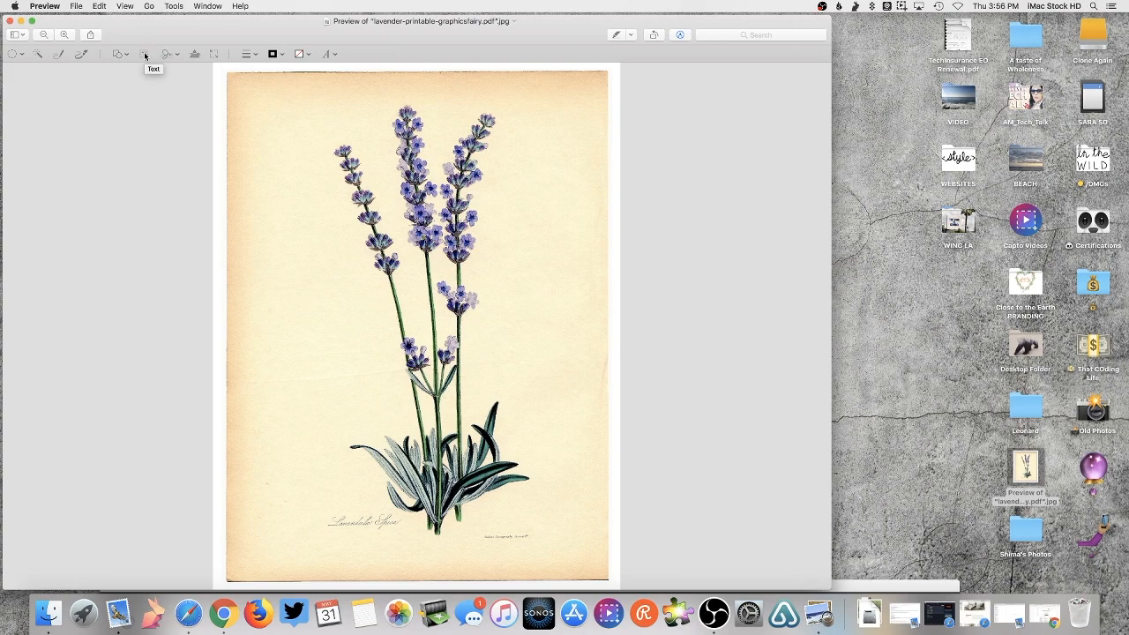
click(144, 54)
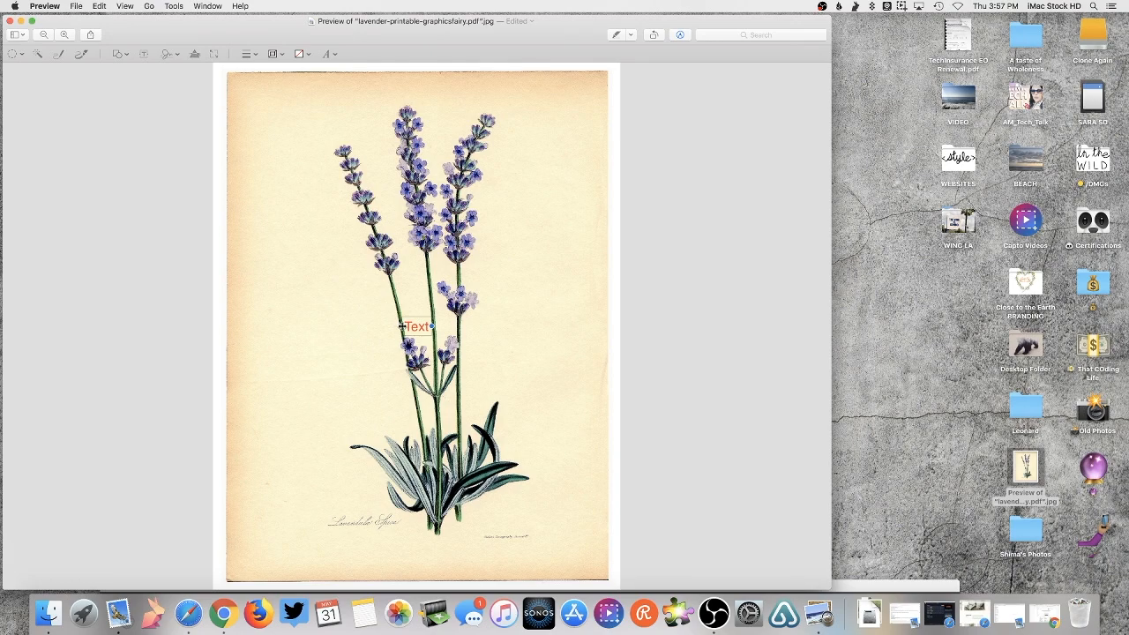
- Stretch the Text box leftward across the lavender stems and select its placeholder word
mouse_move(401, 326)
mouse_down()
mouse_move(295, 325)
mouse_move(403, 325)
mouse_move(409, 277)
mouse_move(392, 324)
mouse_move(234, 337)
mouse_move(402, 332)
mouse_move(425, 324)
mouse_move(245, 325)
mouse_up()
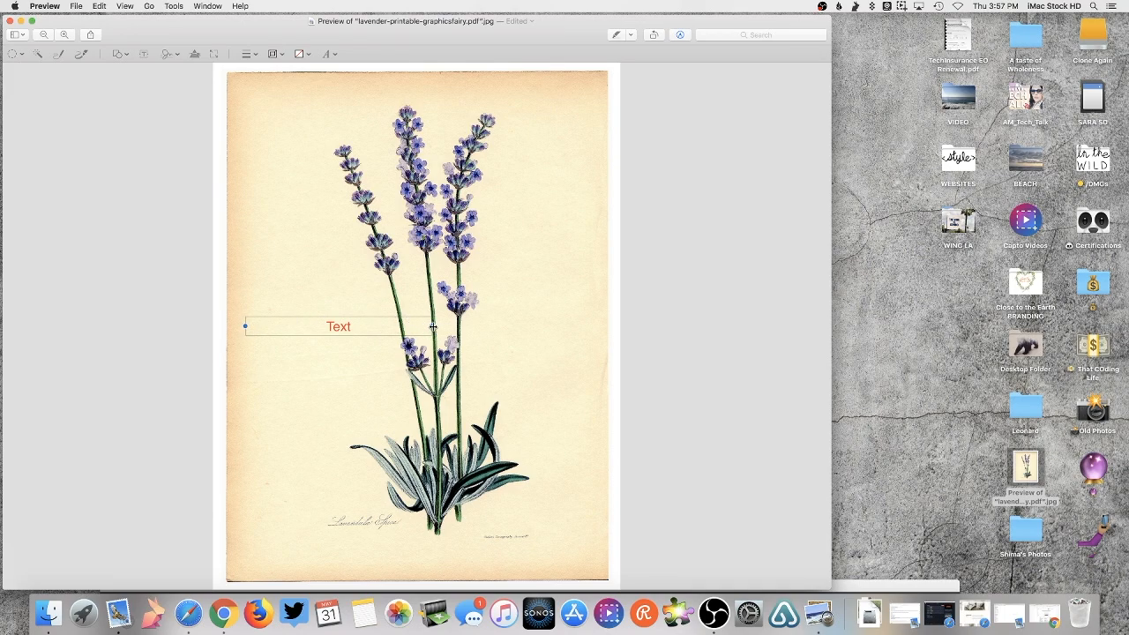
mouse_move(433, 326)
mouse_down()
mouse_move(529, 326)
mouse_move(447, 324)
mouse_up()
double_click(345, 328)
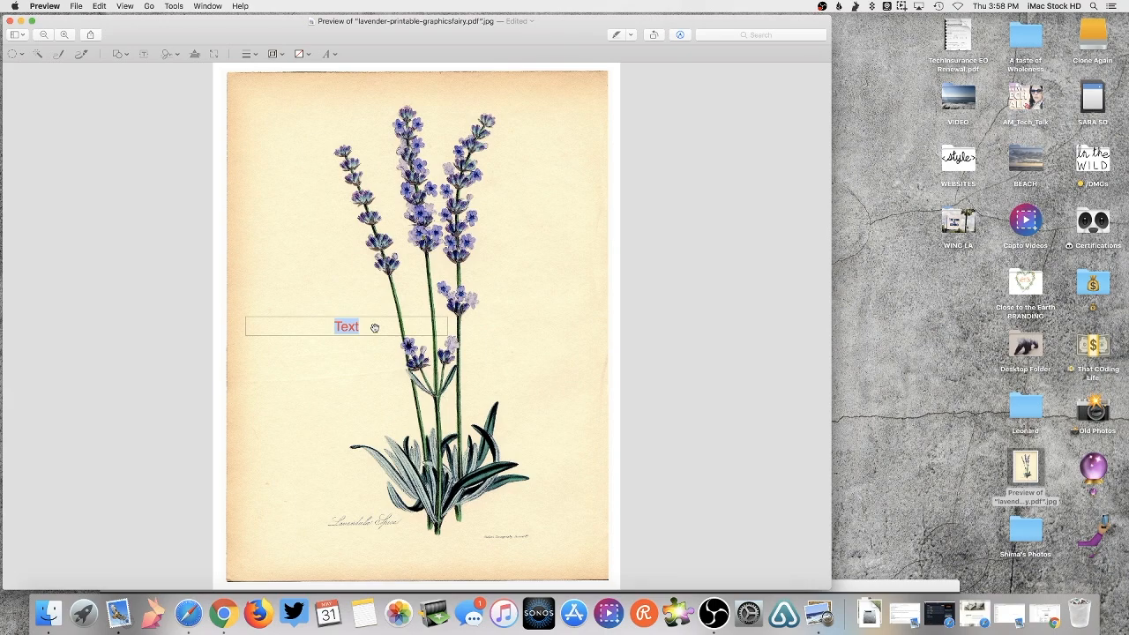
- Fine-tune the text box position over the stems and replace 'Text' with 'CHANGE THIS'
click(382, 327)
drag(363, 327, 349, 326)
double_click(348, 326)
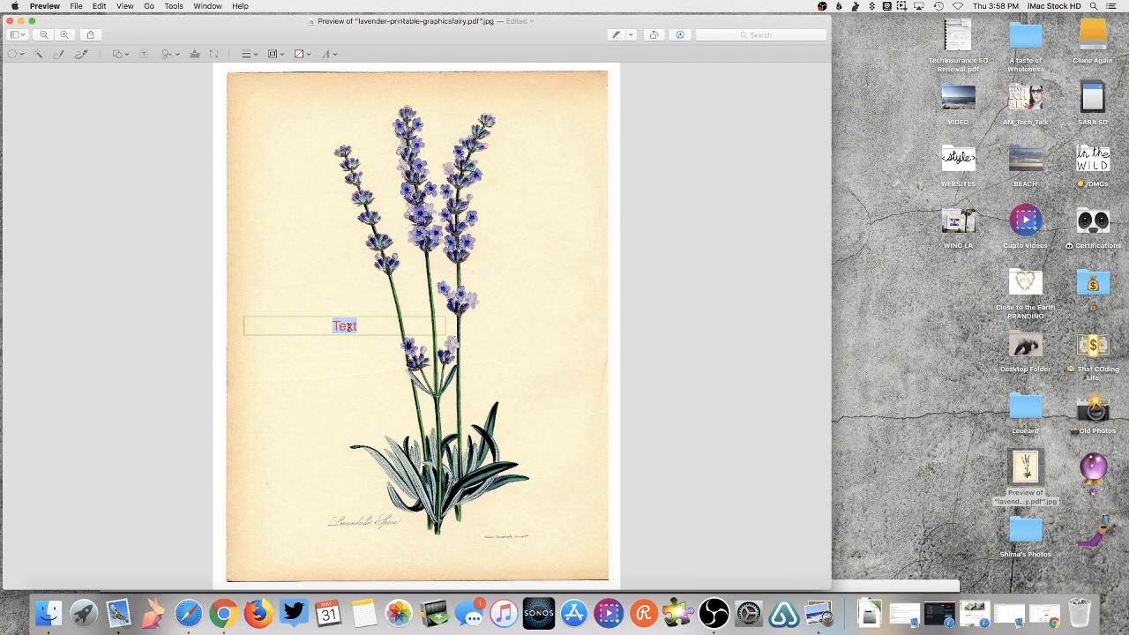
click(384, 324)
mouse_move(384, 324)
mouse_down()
mouse_move(382, 284)
mouse_move(381, 339)
mouse_up()
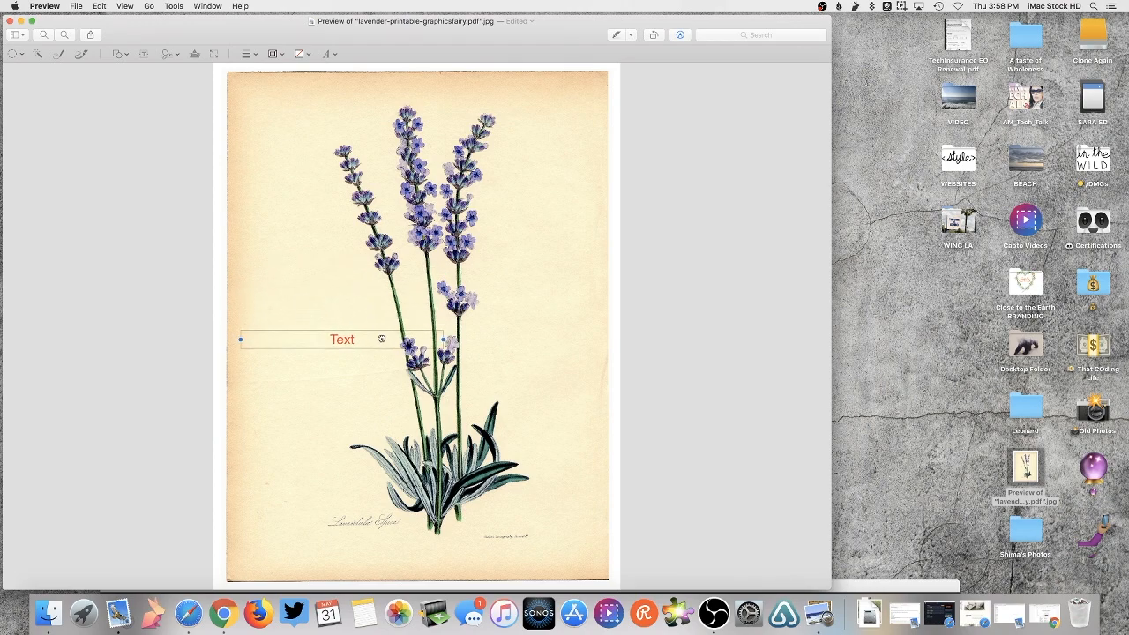
drag(380, 339, 380, 335)
double_click(340, 338)
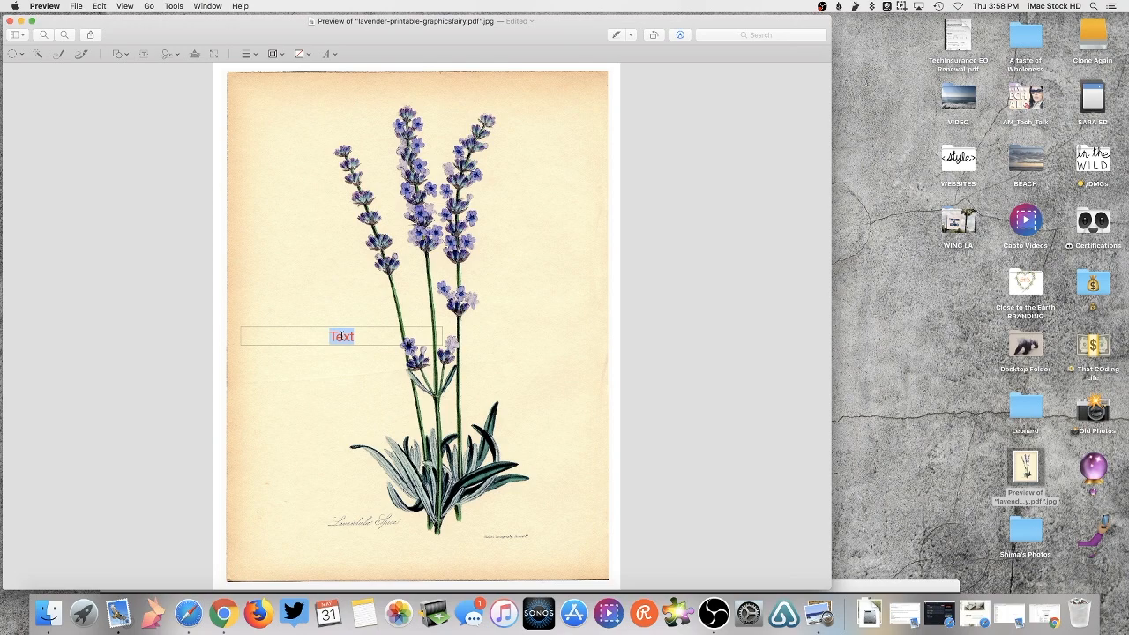
text(CHANGE THIS)
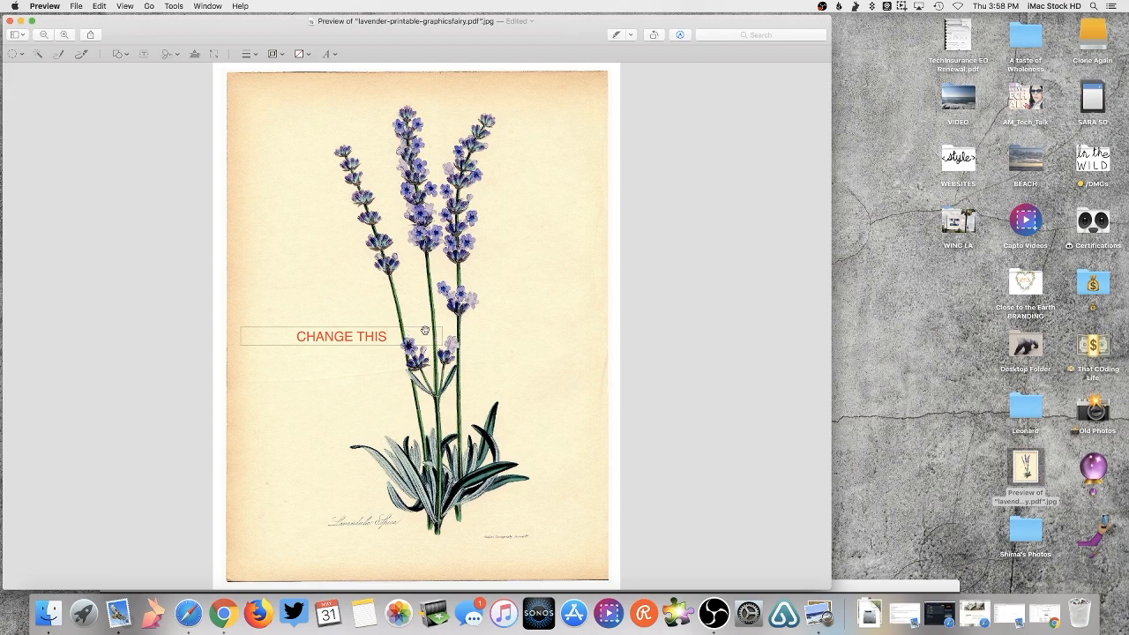
- Drag the 'CHANGE THIS' title to the top centre of the print, above the flower heads
click(413, 338)
drag(413, 338, 491, 93)
drag(481, 92, 481, 94)
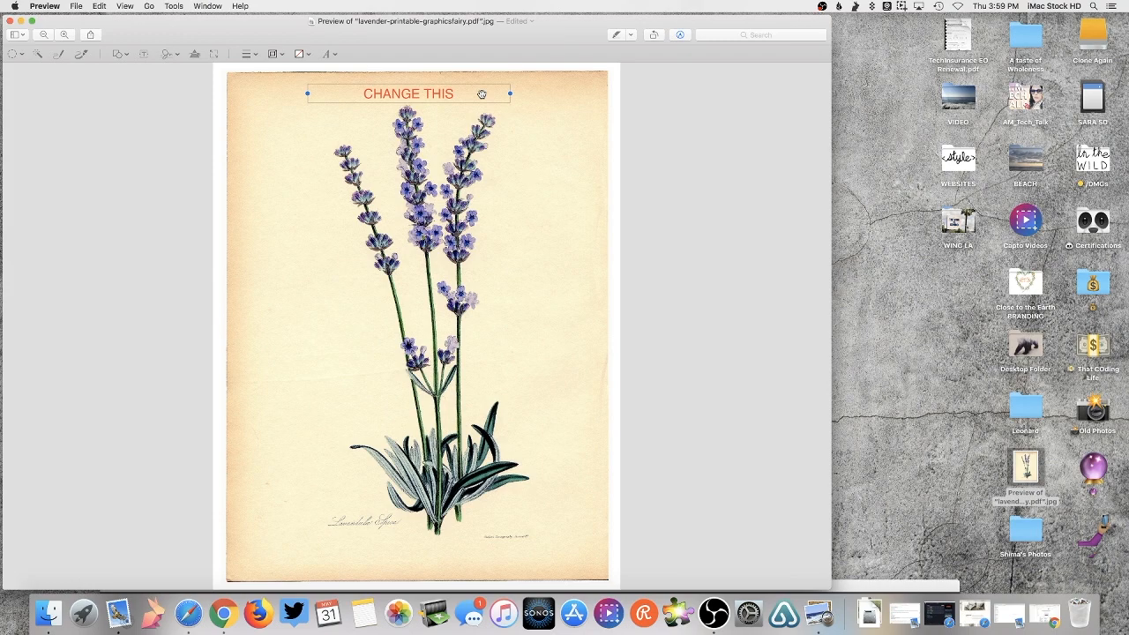
click(538, 164)
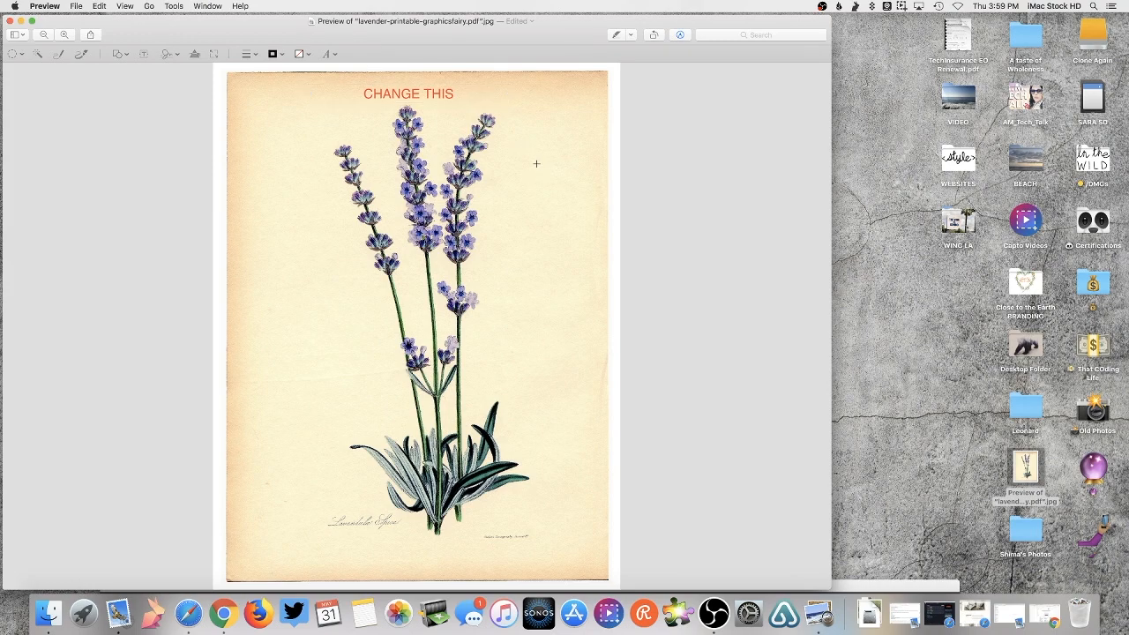
click(121, 55)
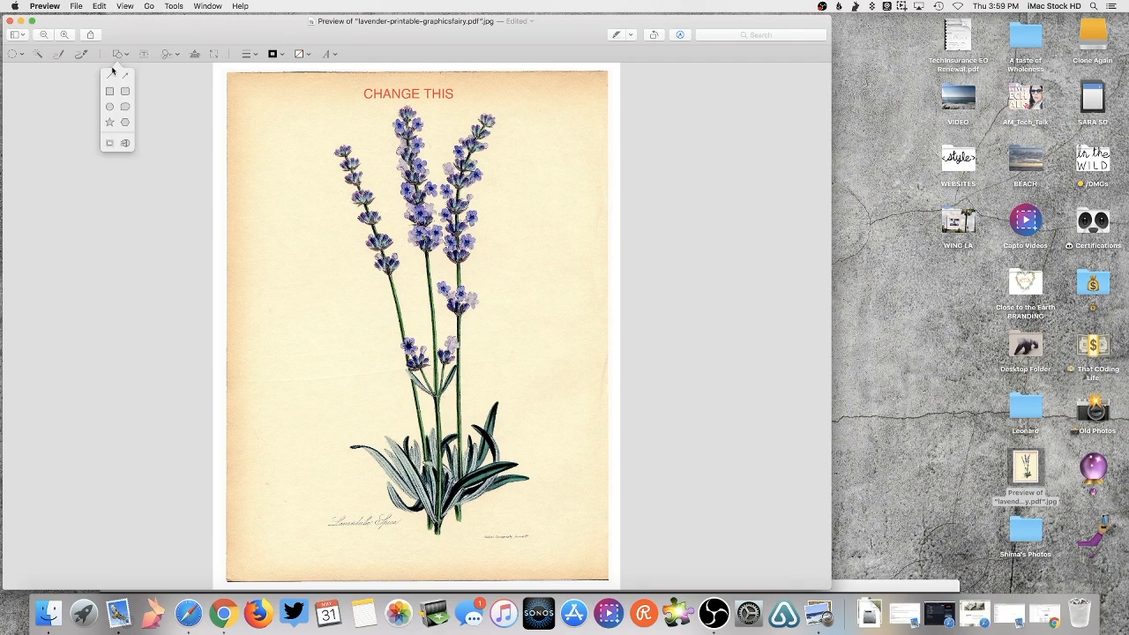
click(109, 75)
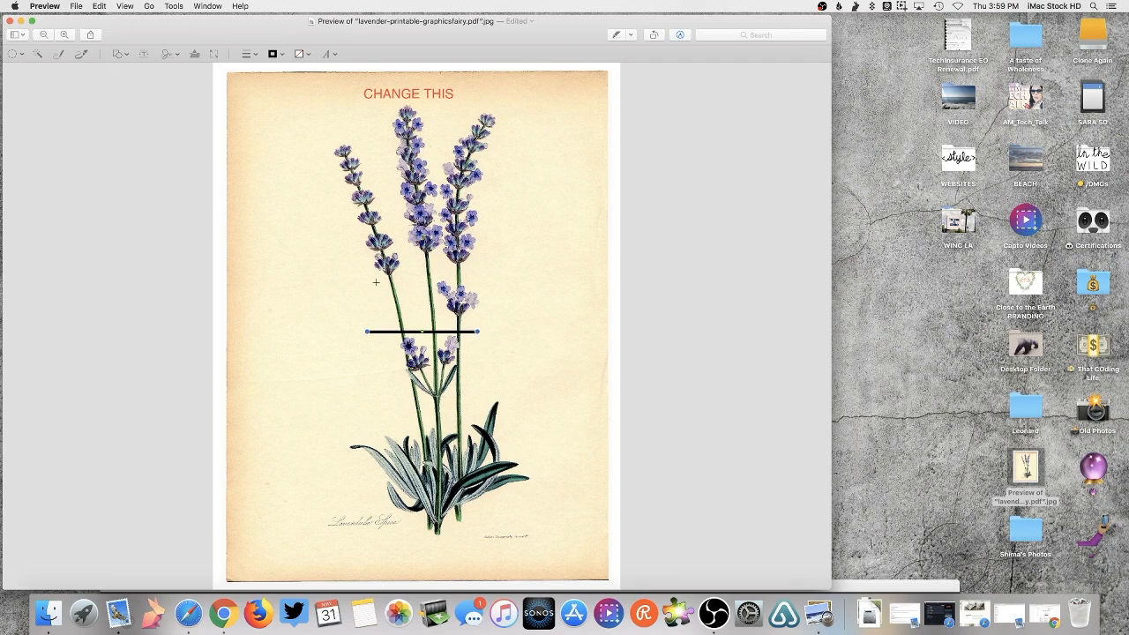
drag(367, 332, 286, 397)
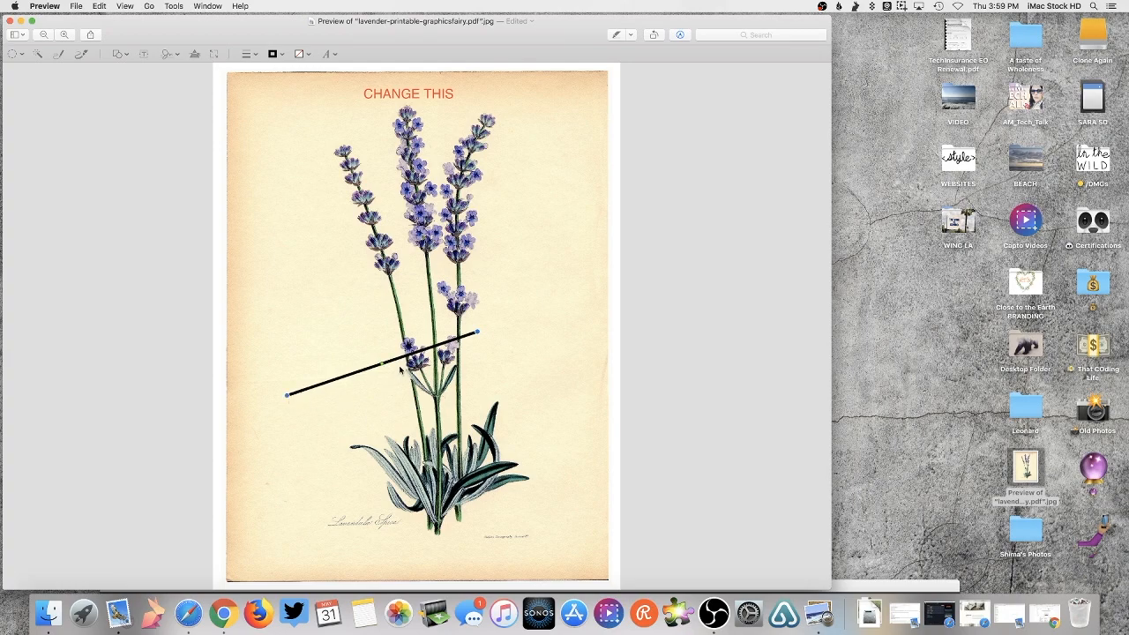
drag(382, 364, 433, 346)
key(Delete)
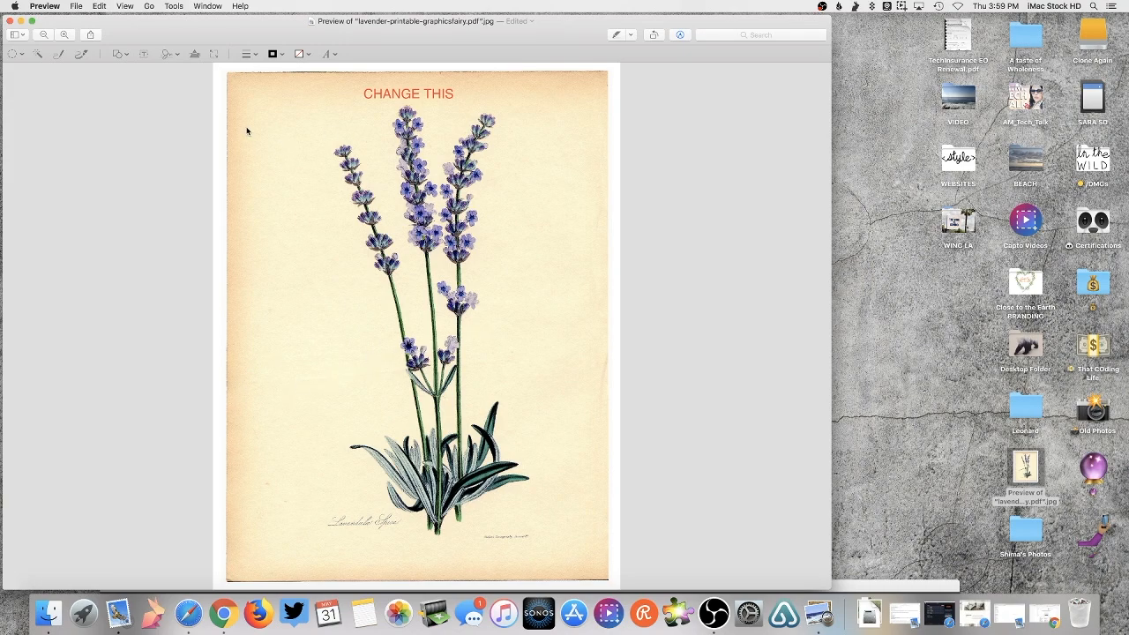
- Add a speech bubble beside the upper flower spikes and insert a new Text box
click(125, 55)
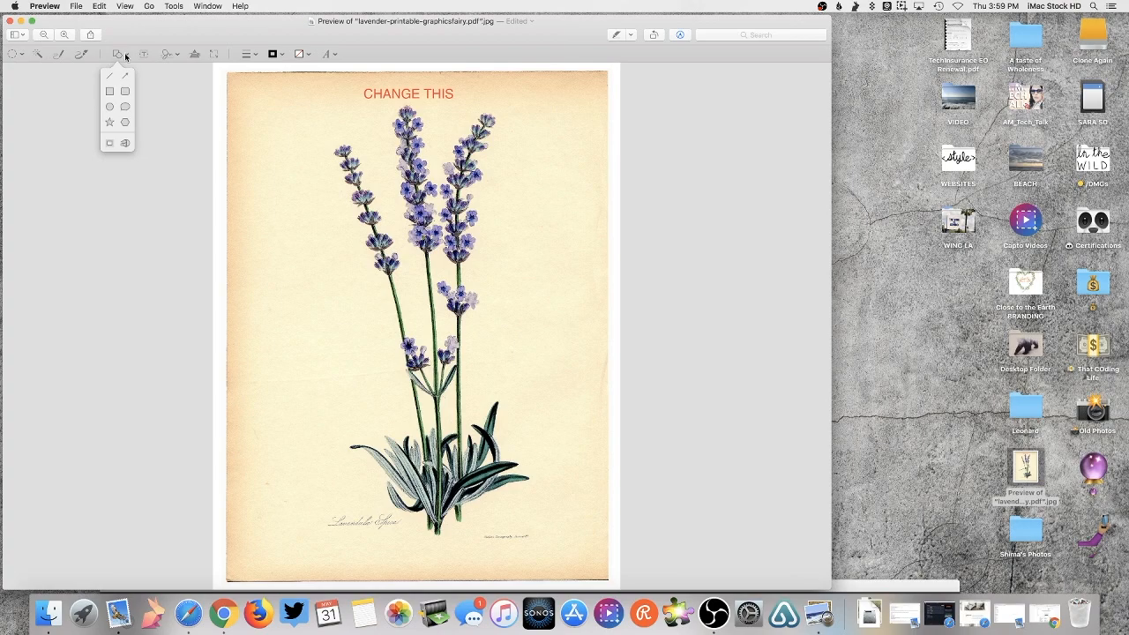
click(124, 107)
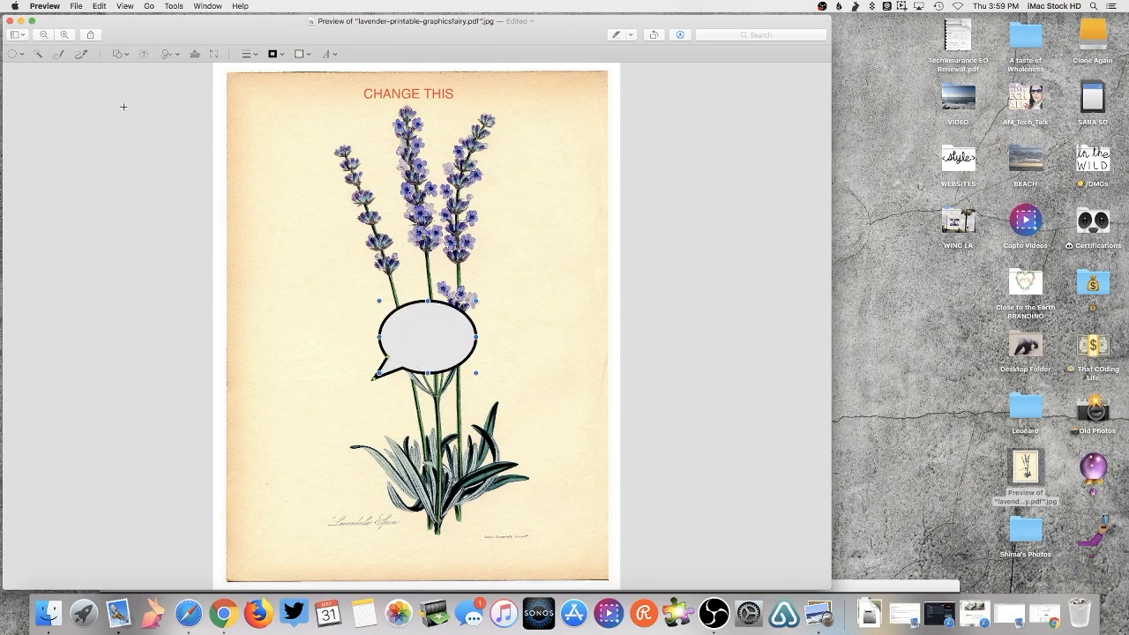
drag(445, 342, 560, 211)
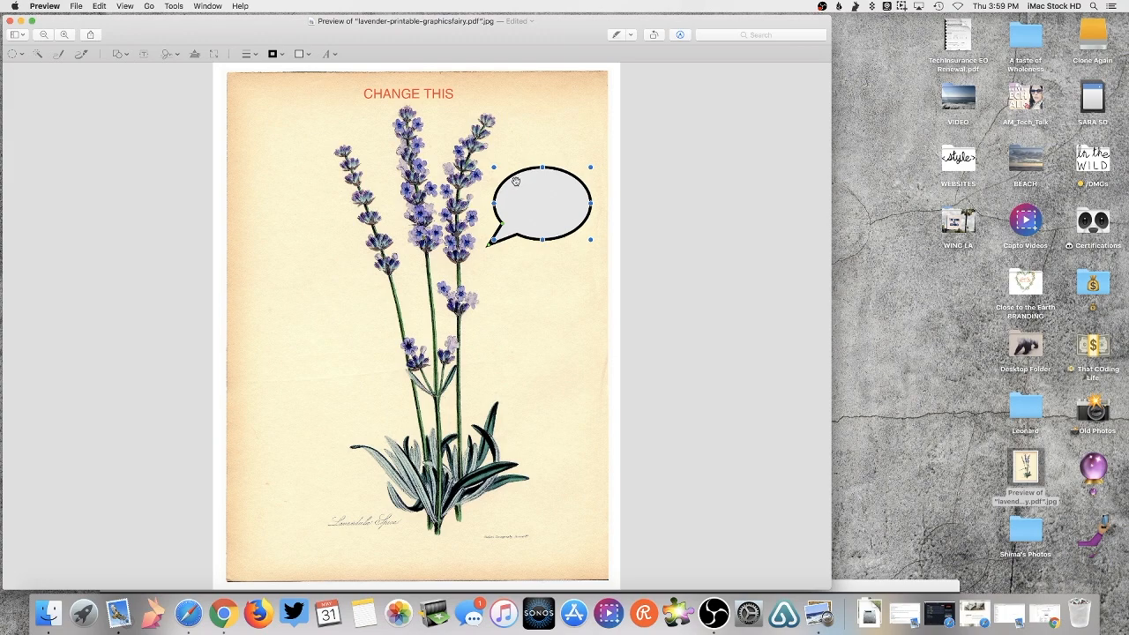
click(145, 54)
mouse_move(527, 194)
mouse_down()
mouse_move(459, 191)
mouse_move(522, 184)
mouse_up()
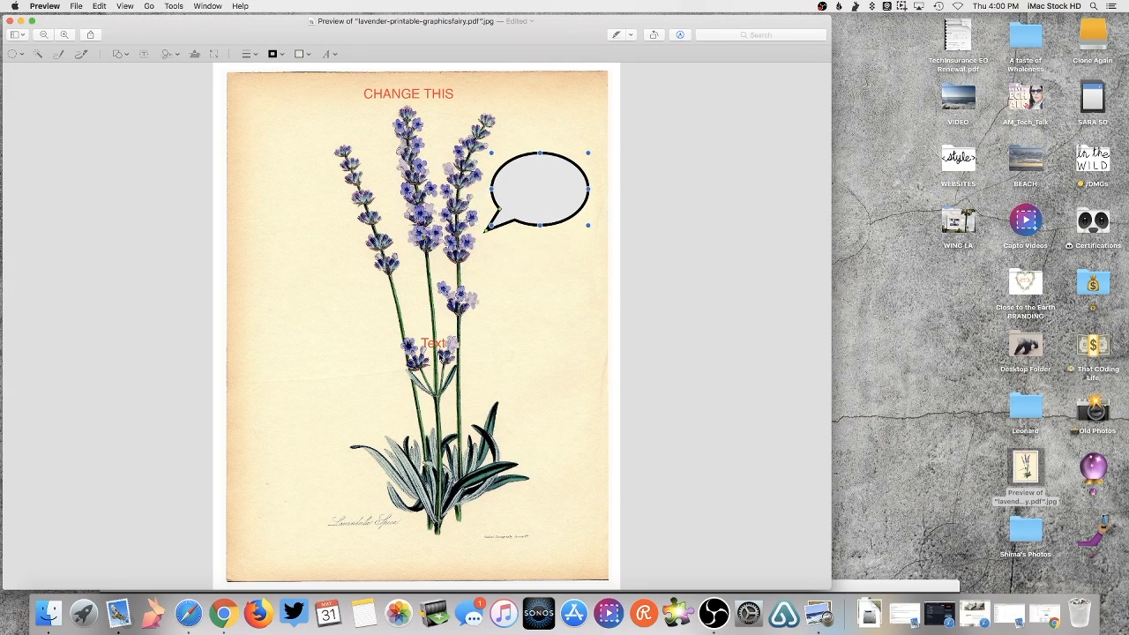
- Move the new Text box into the speech bubble and type 'EDIT' and 'TEXT' on two lines
click(434, 343)
drag(434, 343, 537, 183)
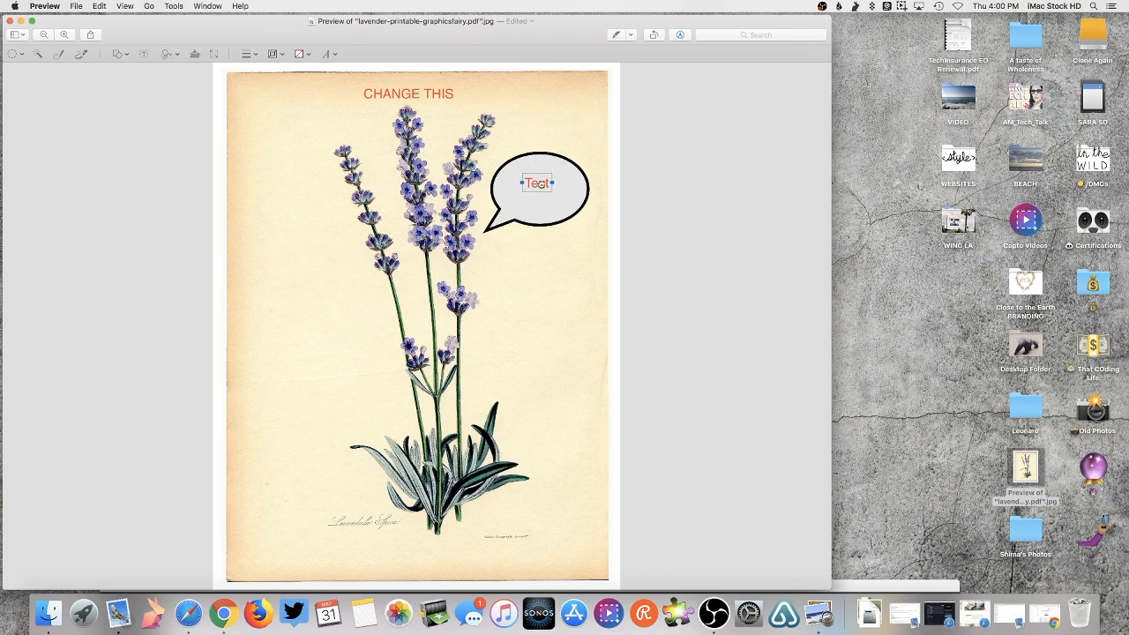
double_click(540, 184)
text(EDIT)
key(Return)
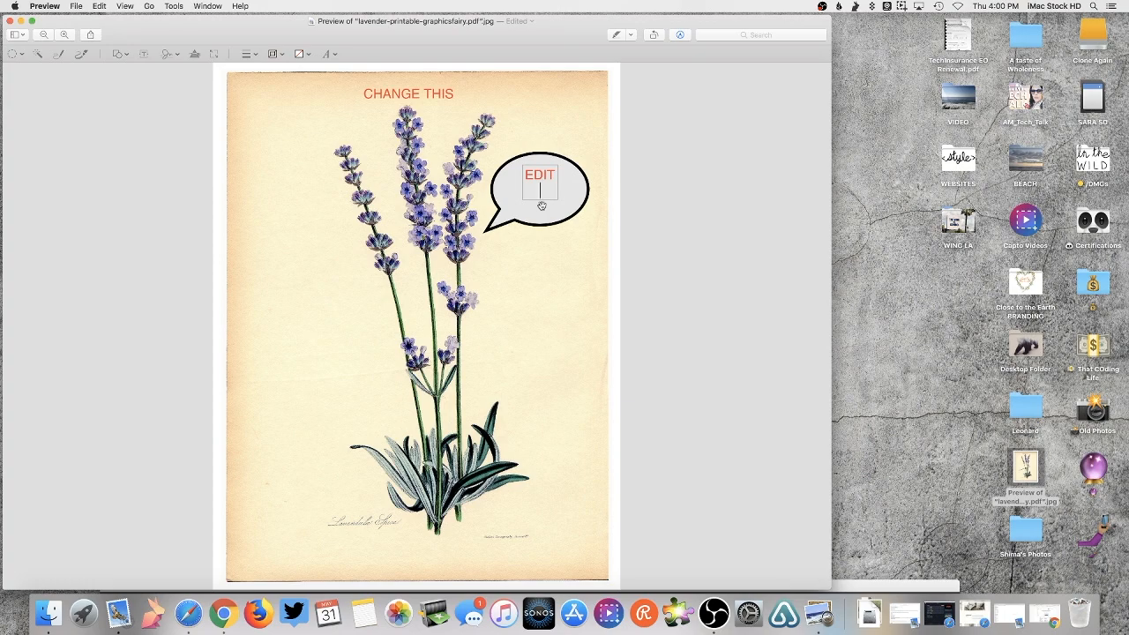
text(TEXT)
- Widen the caption's text box and nudge the speech bubble up to fit around it
drag(519, 183, 508, 184)
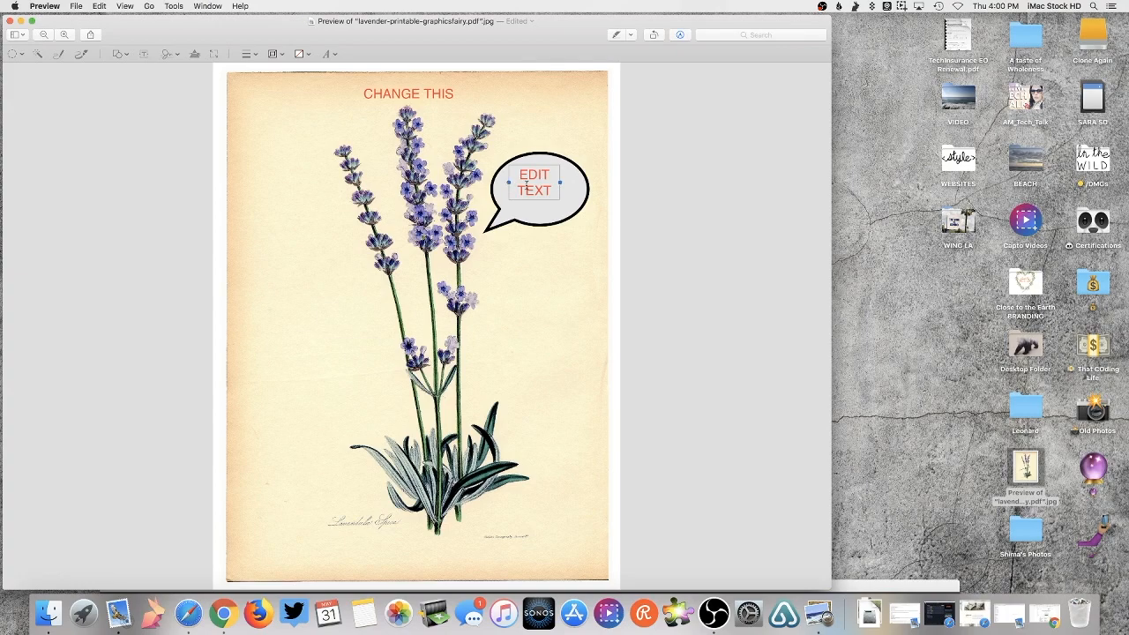
click(547, 209)
drag(548, 208, 546, 206)
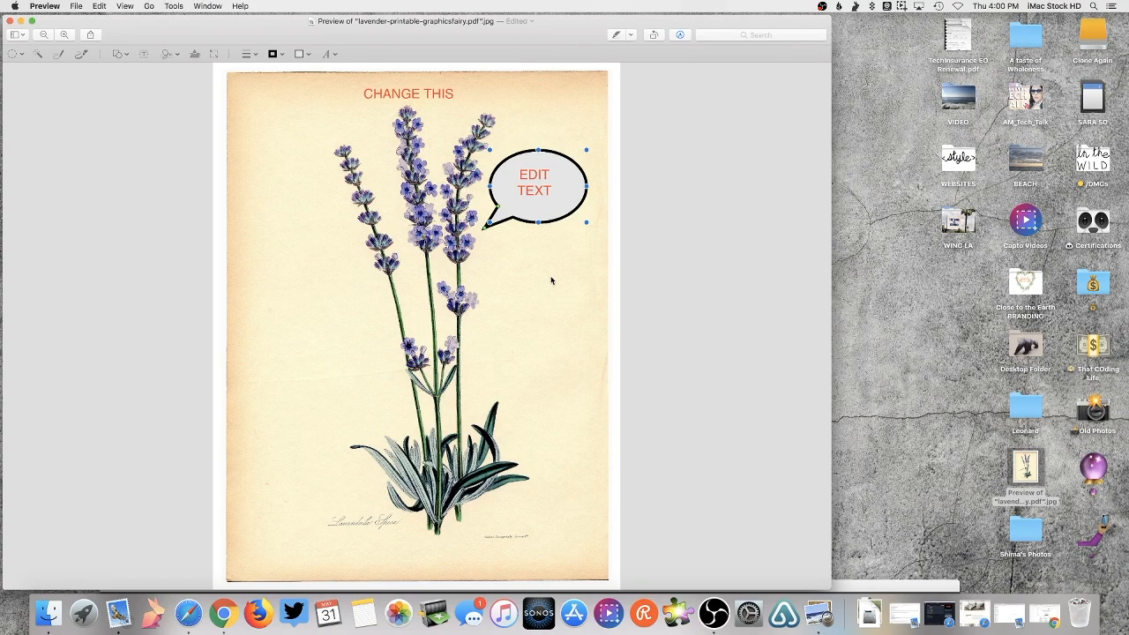
- Raise the 'EDIT TEXT' speech bubble slightly beside the lavender spikes, then deselect everything
click(537, 187)
click(533, 208)
drag(534, 208, 534, 185)
click(540, 240)
click(541, 245)
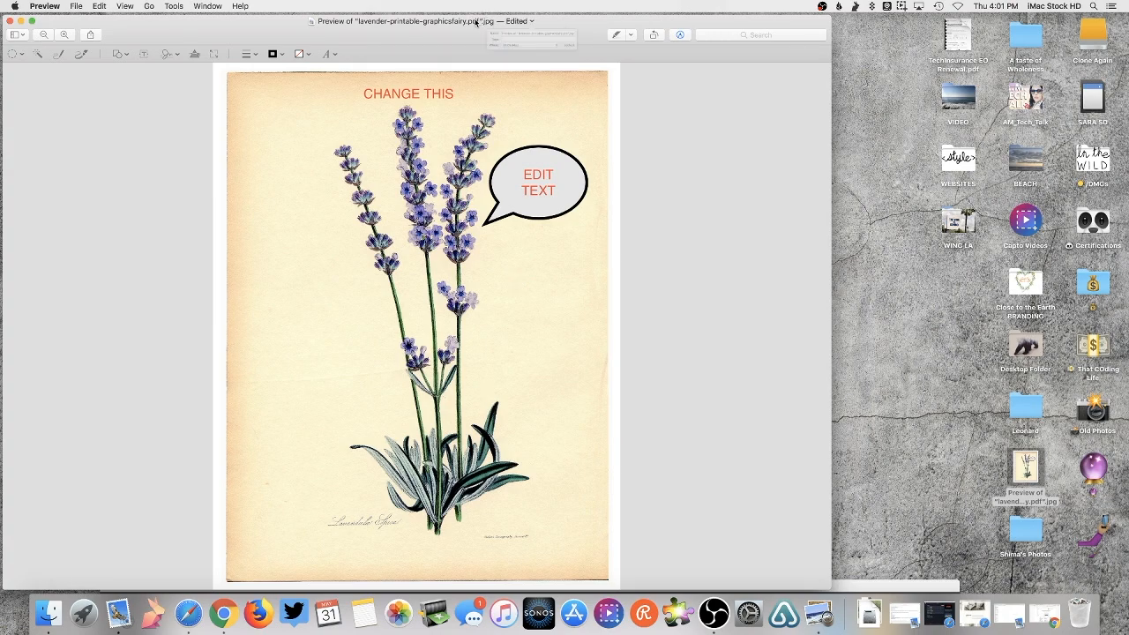
- Rename the document 'Preview of lavender-printable-graphicsfairy.pdf', keeping it on the Desktop
click(475, 21)
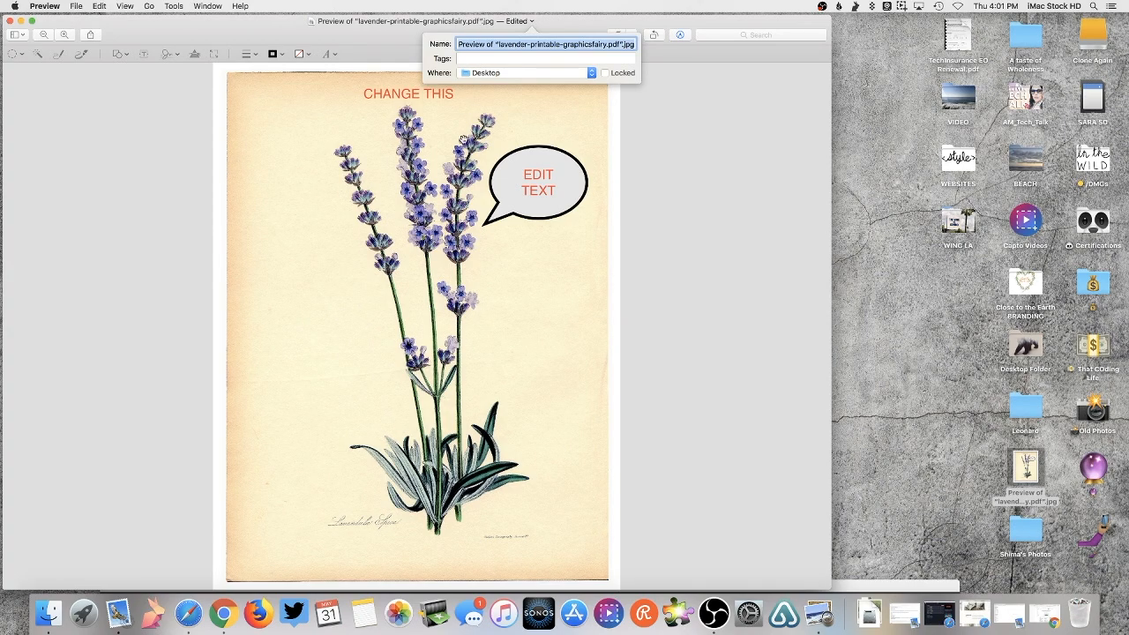
click(628, 44)
key(BackSpace)
key(BackSpace)
key(BackSpace)
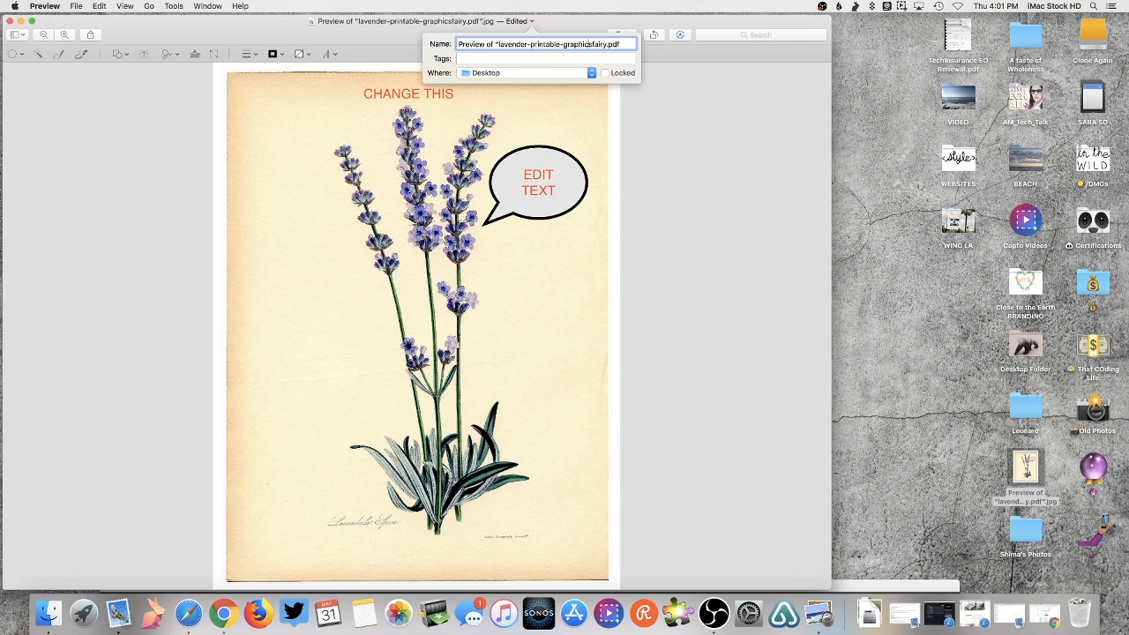
key(Left)
key(Left)
key(BackSpace)
key(BackSpace)
text(l)
click(570, 75)
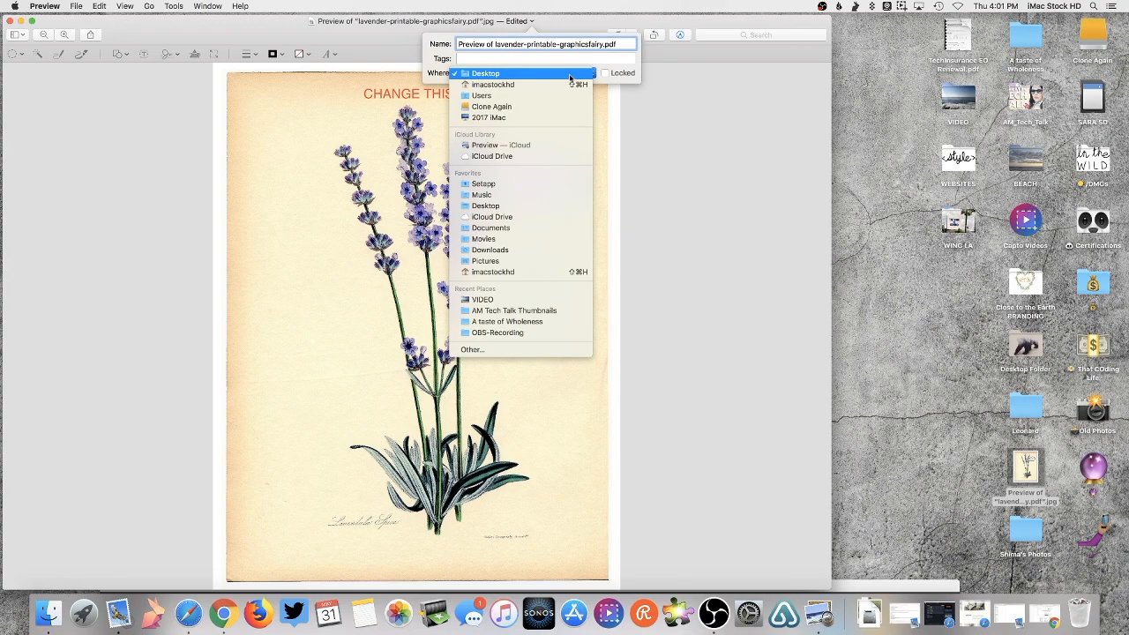
click(569, 73)
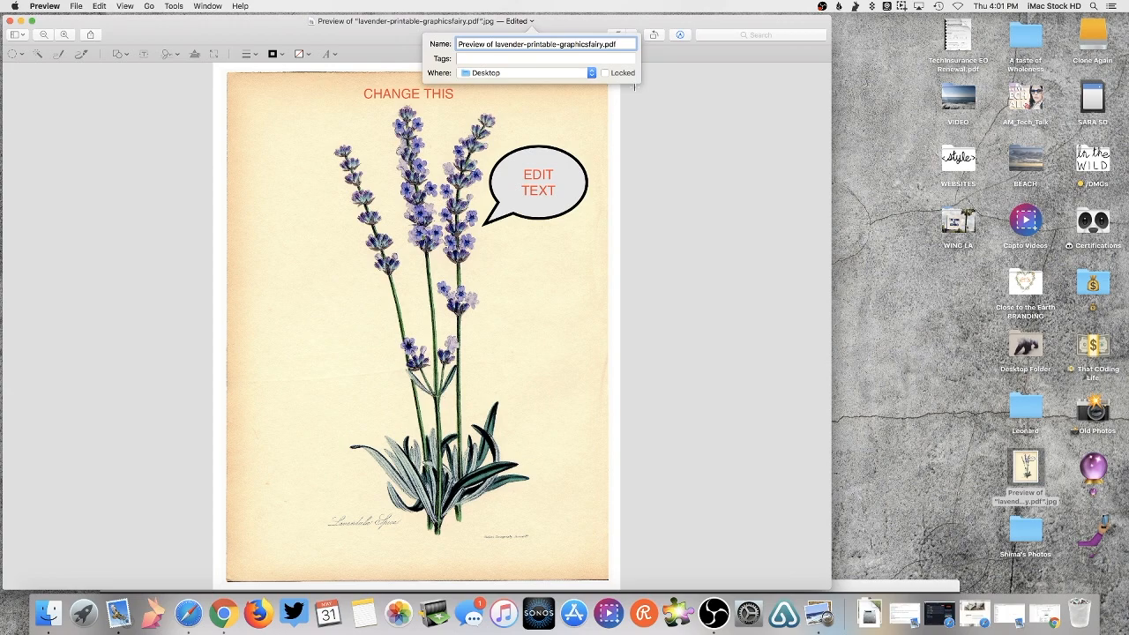
key(Return)
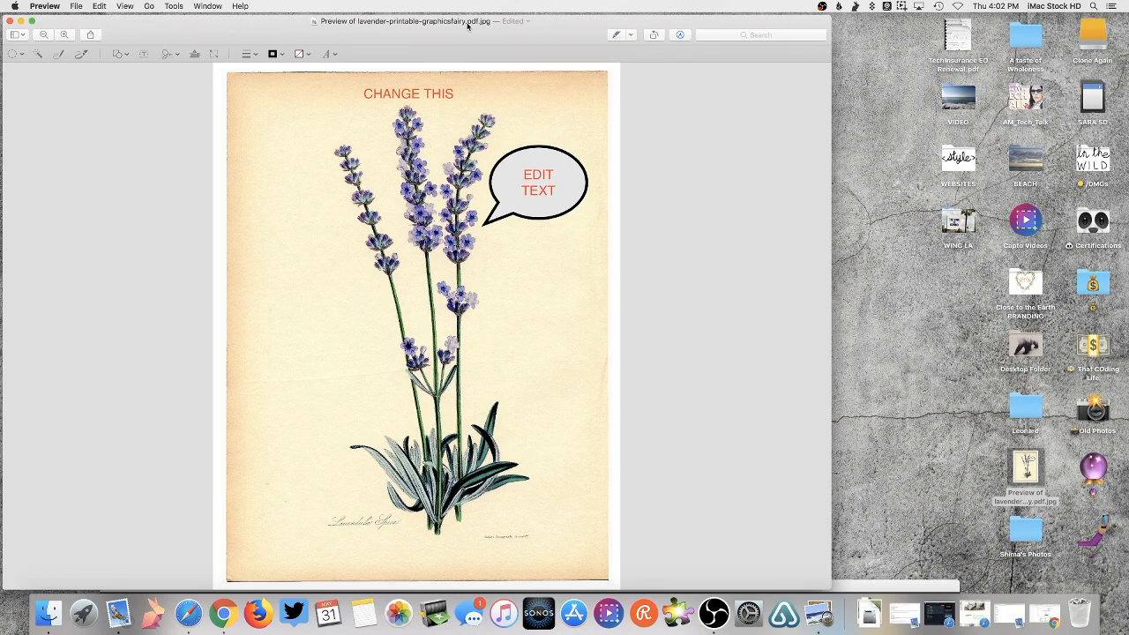
- Export the image as a PDF to the Desktop without the .jpg ending, then trash the old .pdf.jpg copy
click(76, 6)
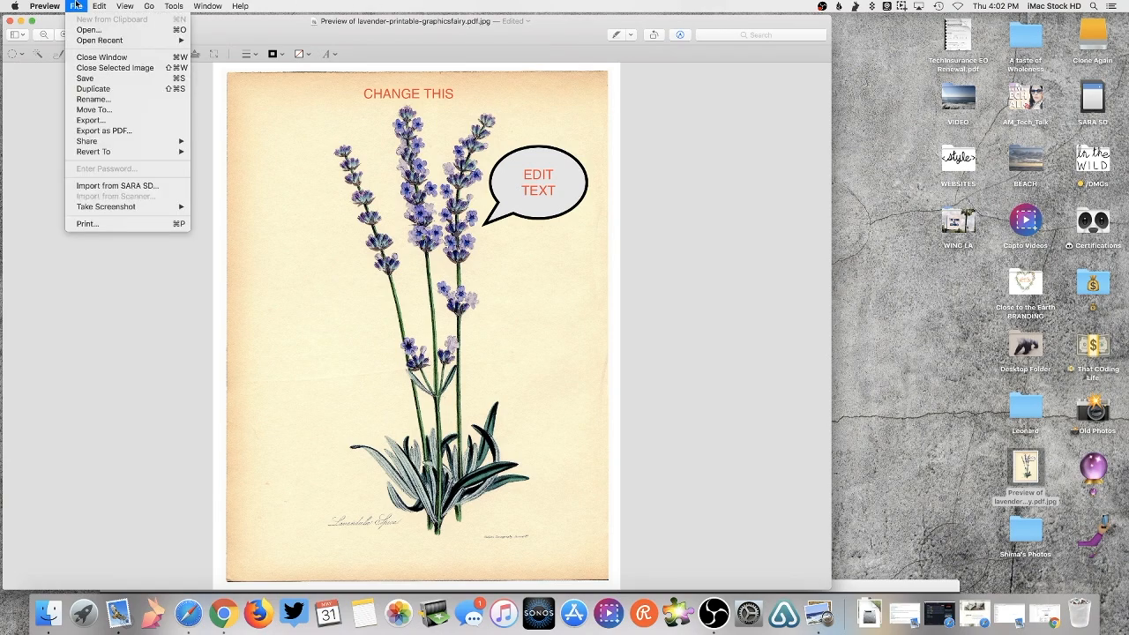
click(106, 130)
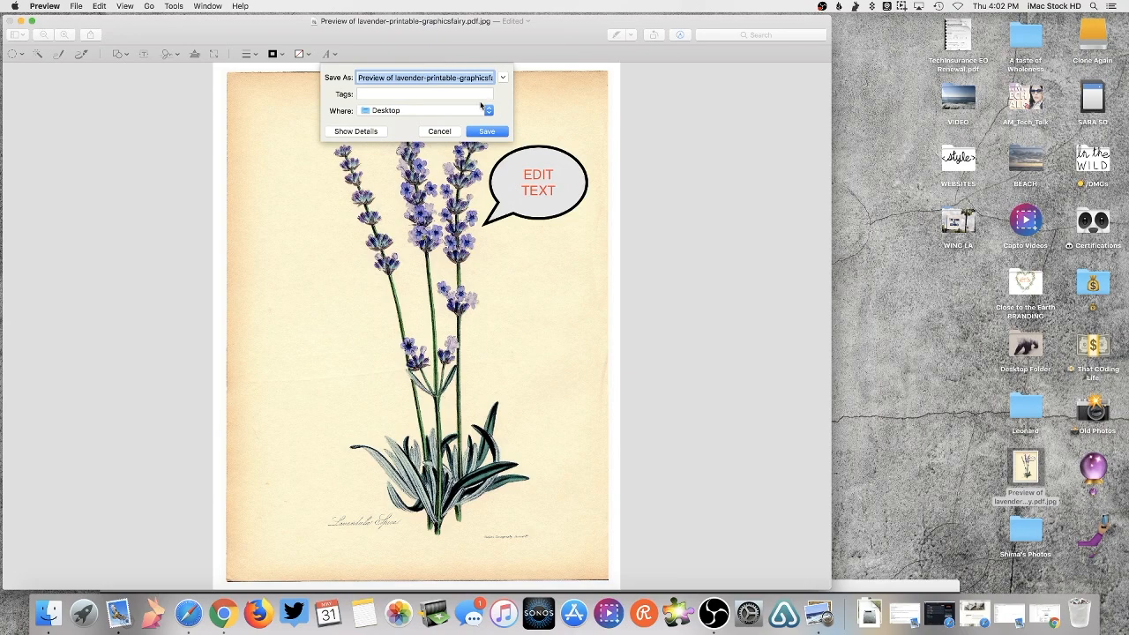
drag(462, 78, 518, 79)
click(492, 80)
key(BackSpace)
key(BackSpace)
key(BackSpace)
key(BackSpace)
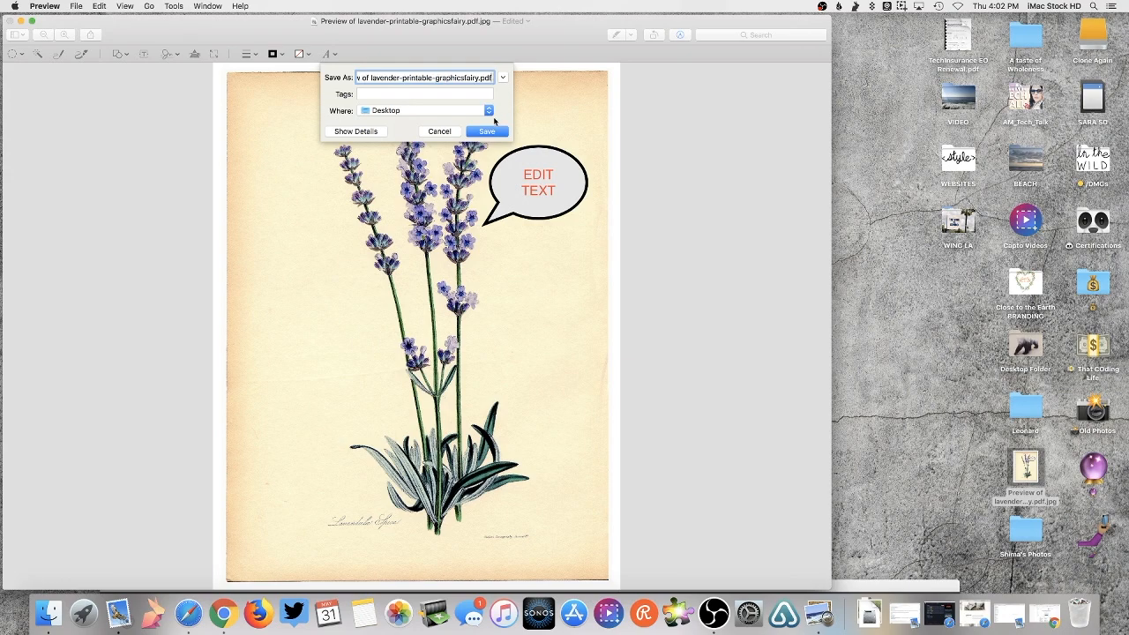
click(489, 132)
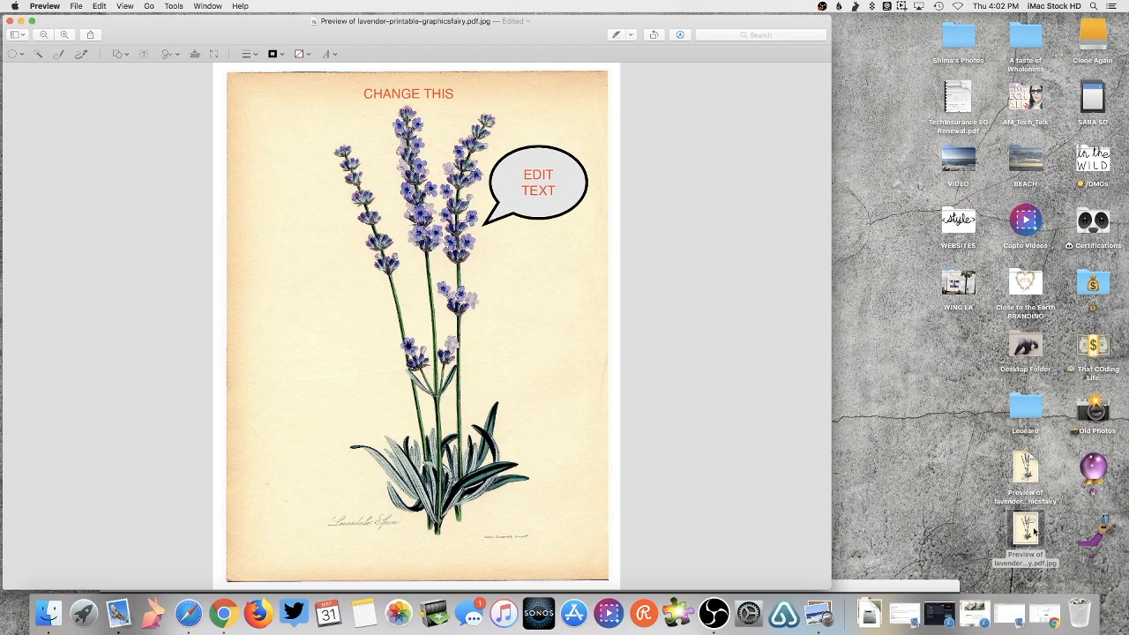
drag(1034, 529, 1079, 612)
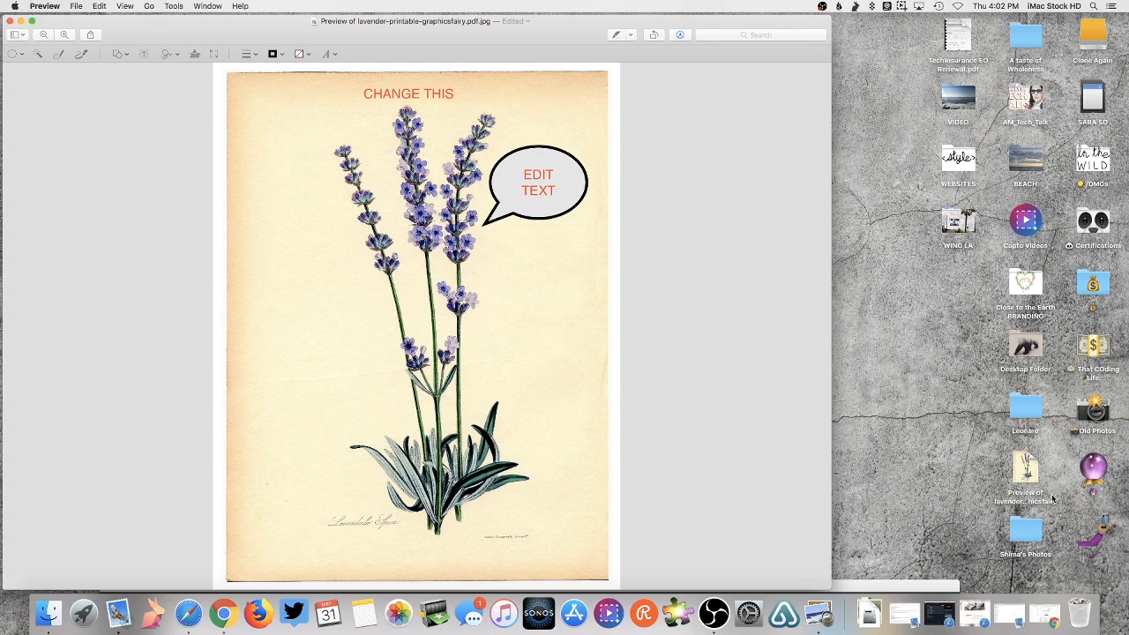
- Close the image window, reopen the lavender PDF from the desktop, and share it via Mail
click(9, 22)
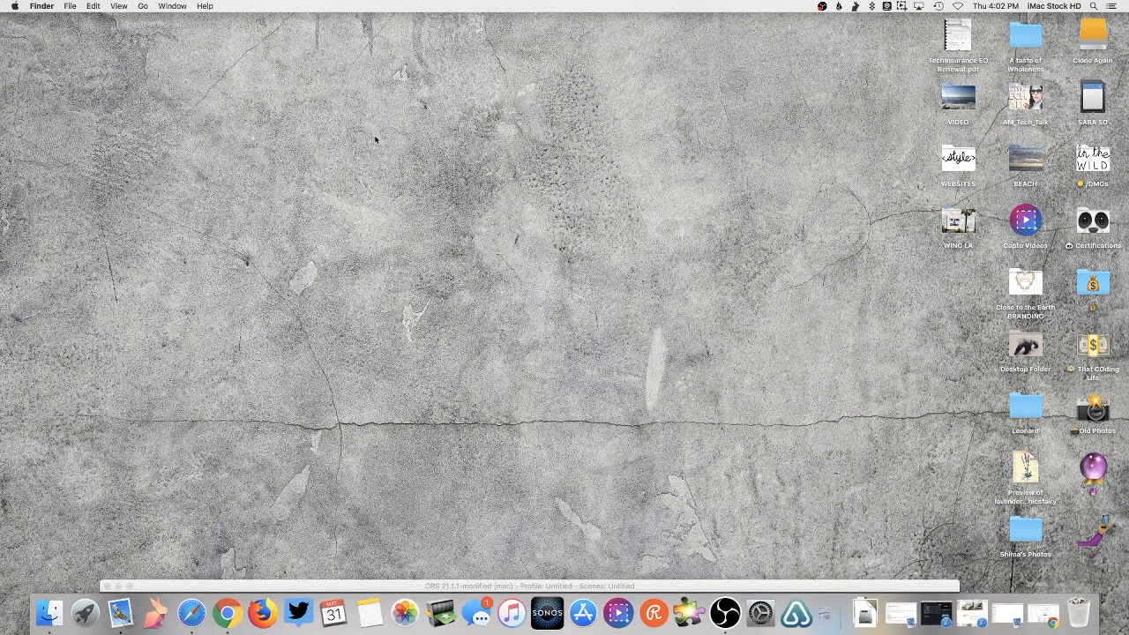
double_click(1026, 468)
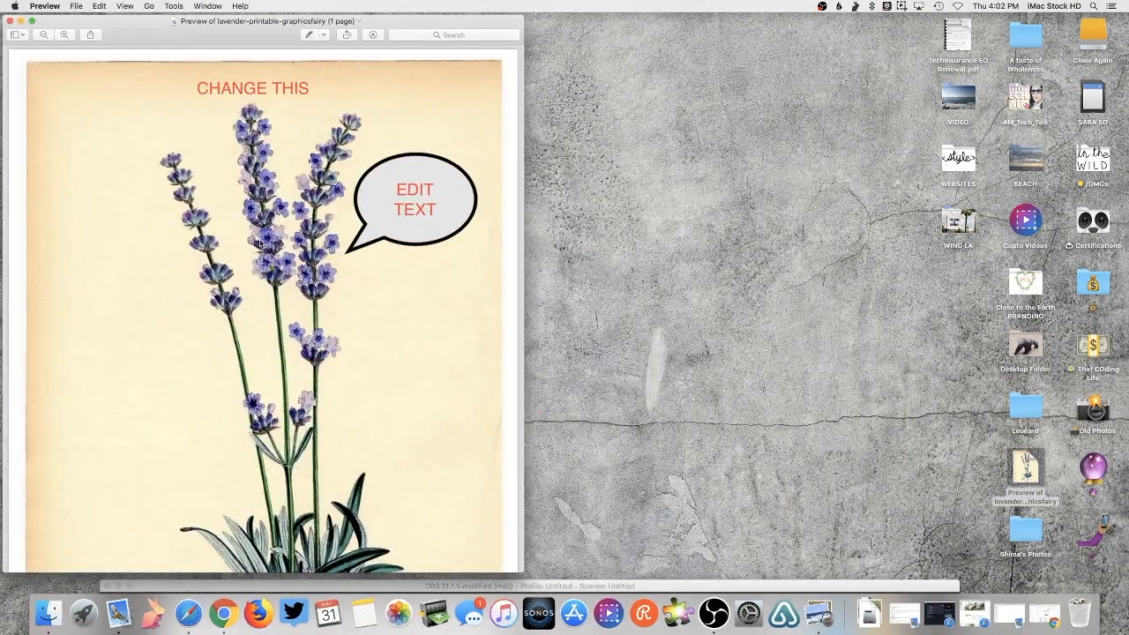
click(90, 35)
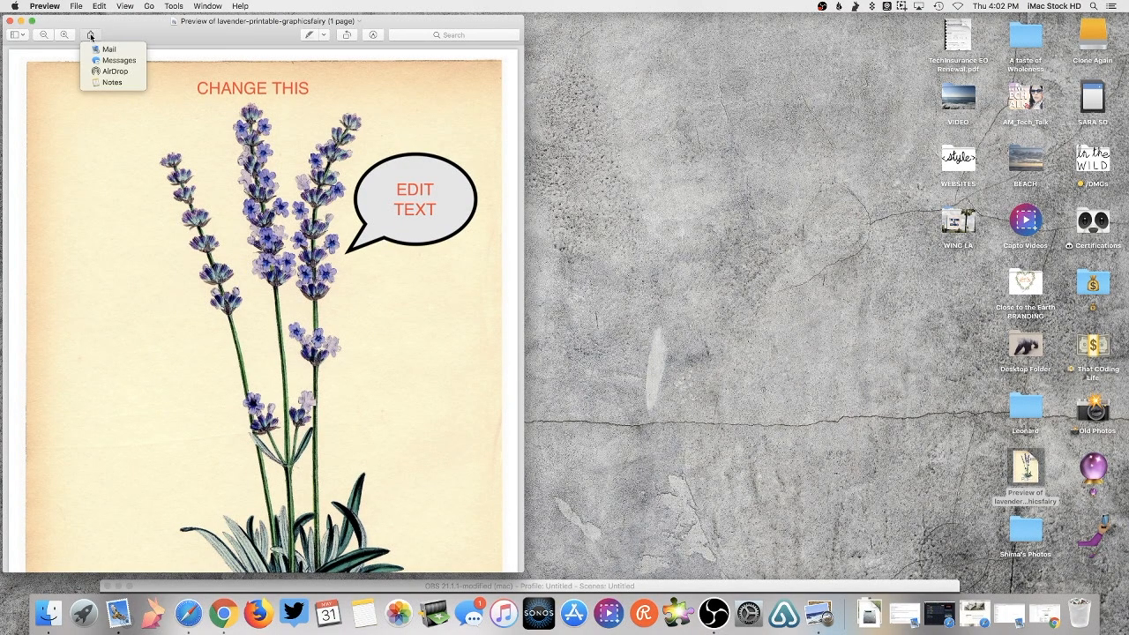
click(121, 51)
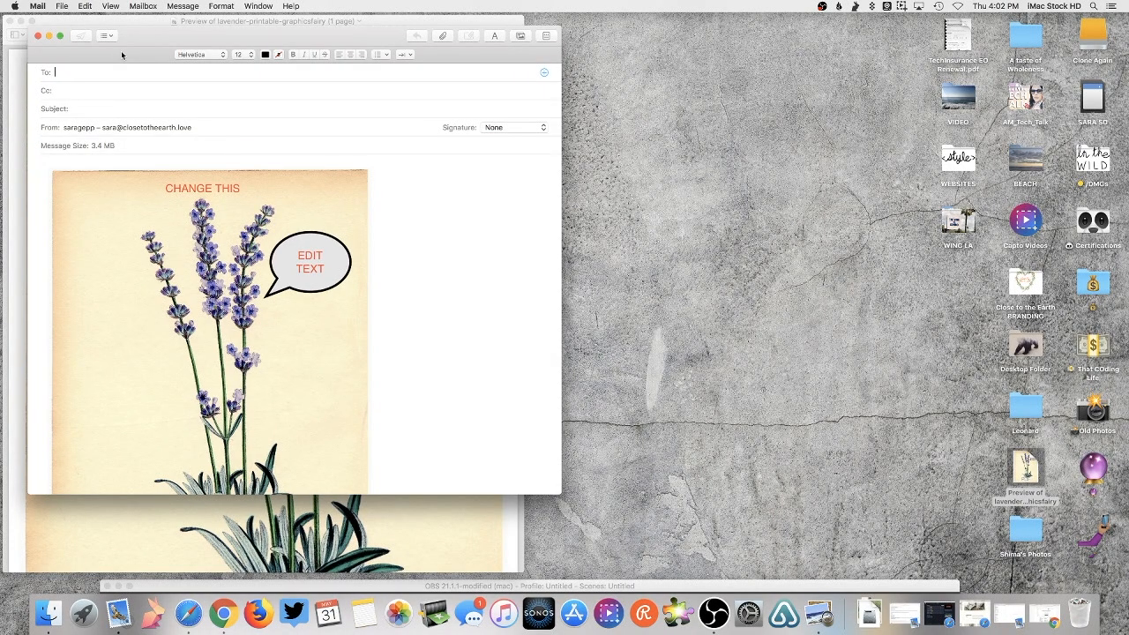
- Set the sender to the business account and fill in the recipient's e-mail address
click(190, 128)
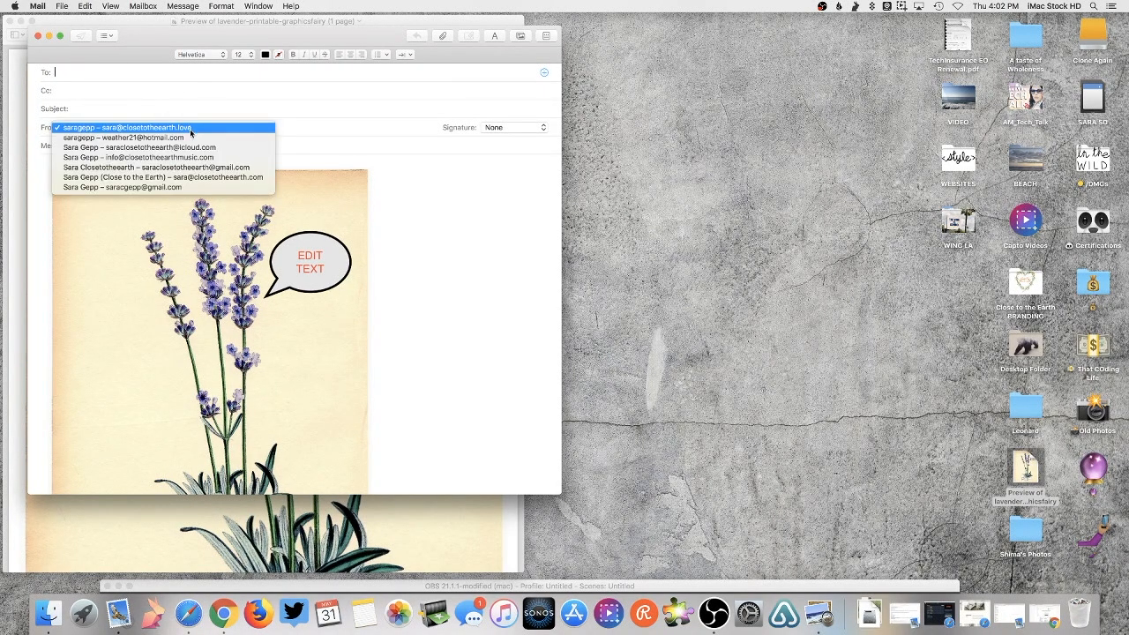
click(197, 177)
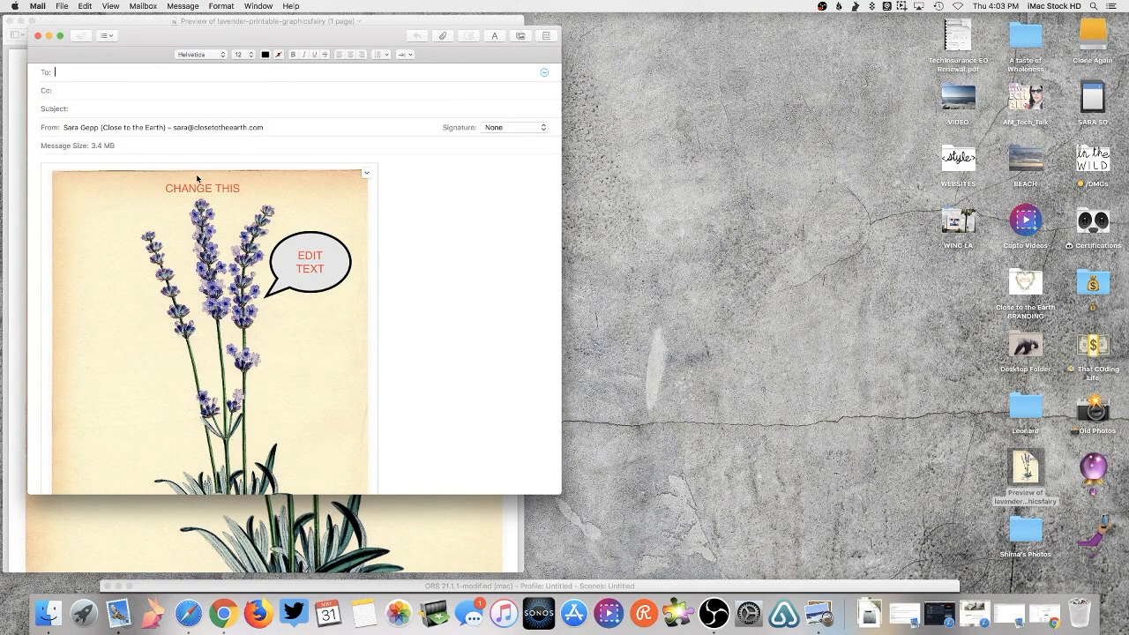
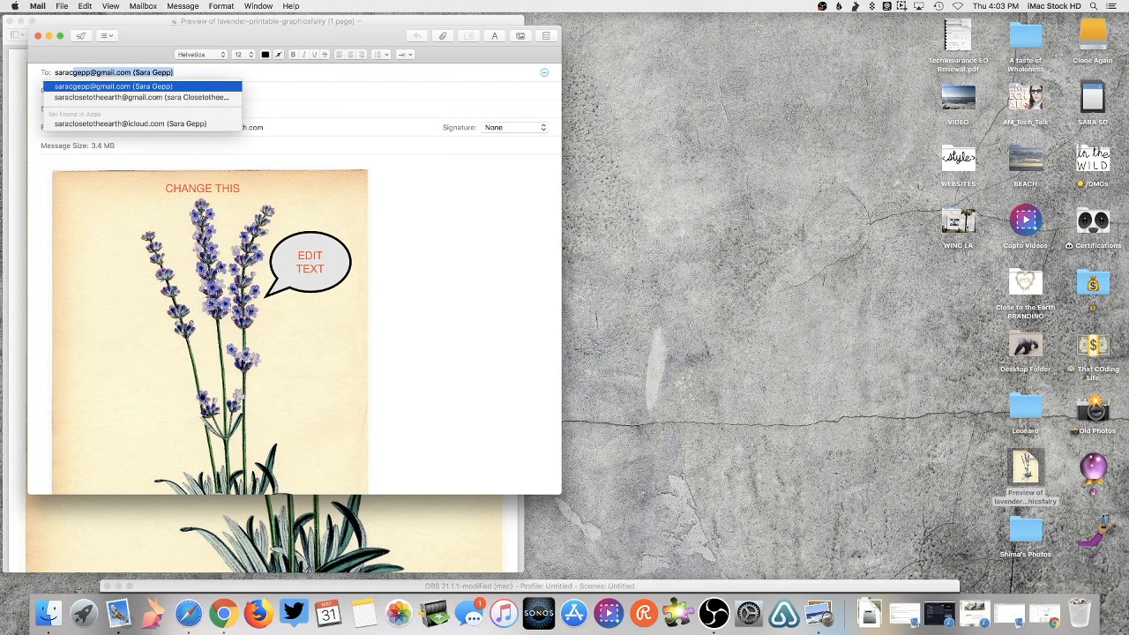
key(Return)
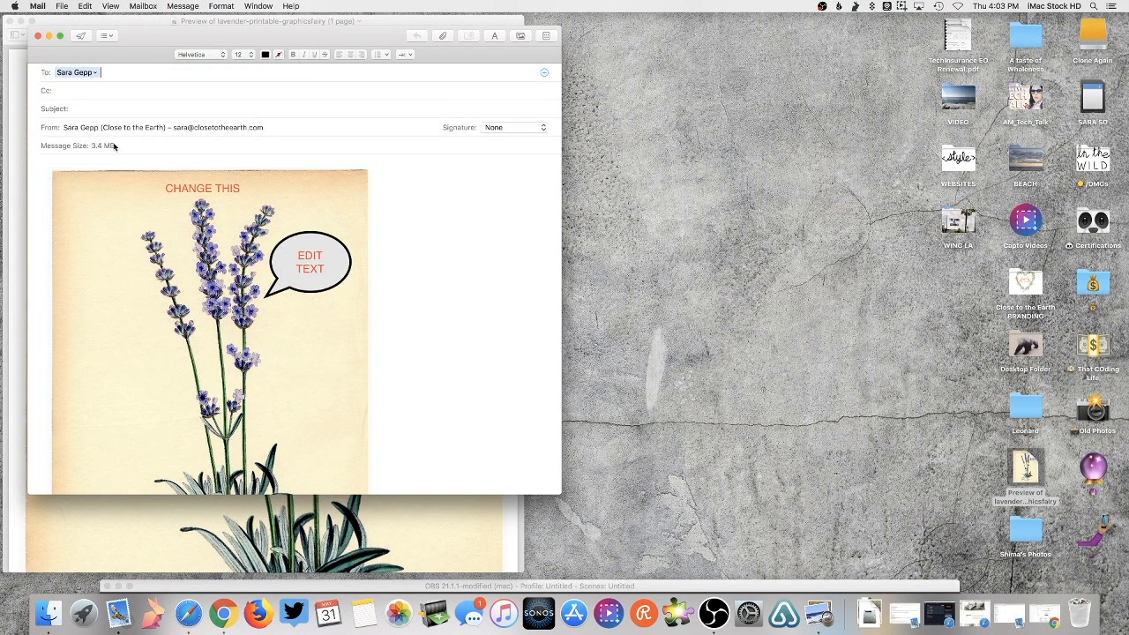
- Write 'Hello' in the body and send the message without a subject
scroll(417, 367, down, 3)
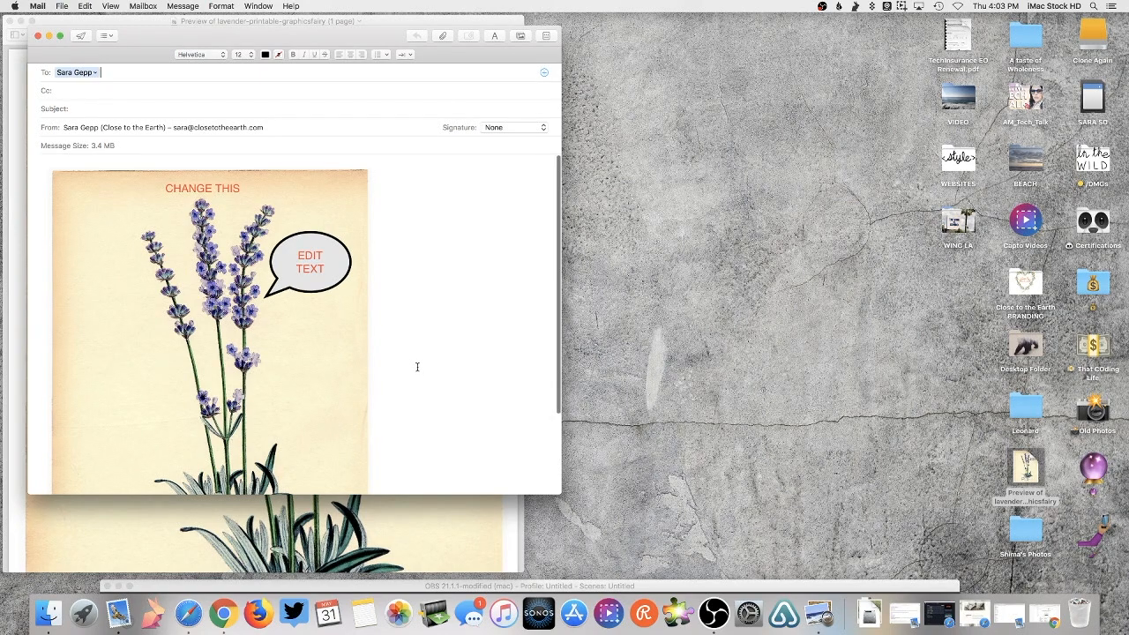
scroll(417, 366, down, 3)
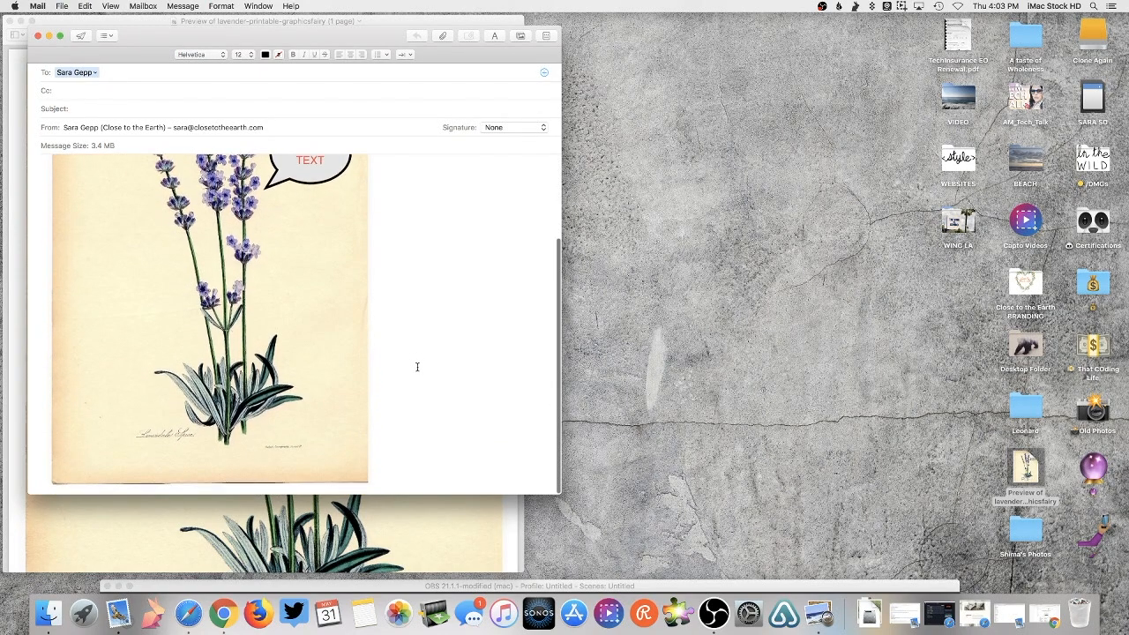
scroll(415, 365, up, 6)
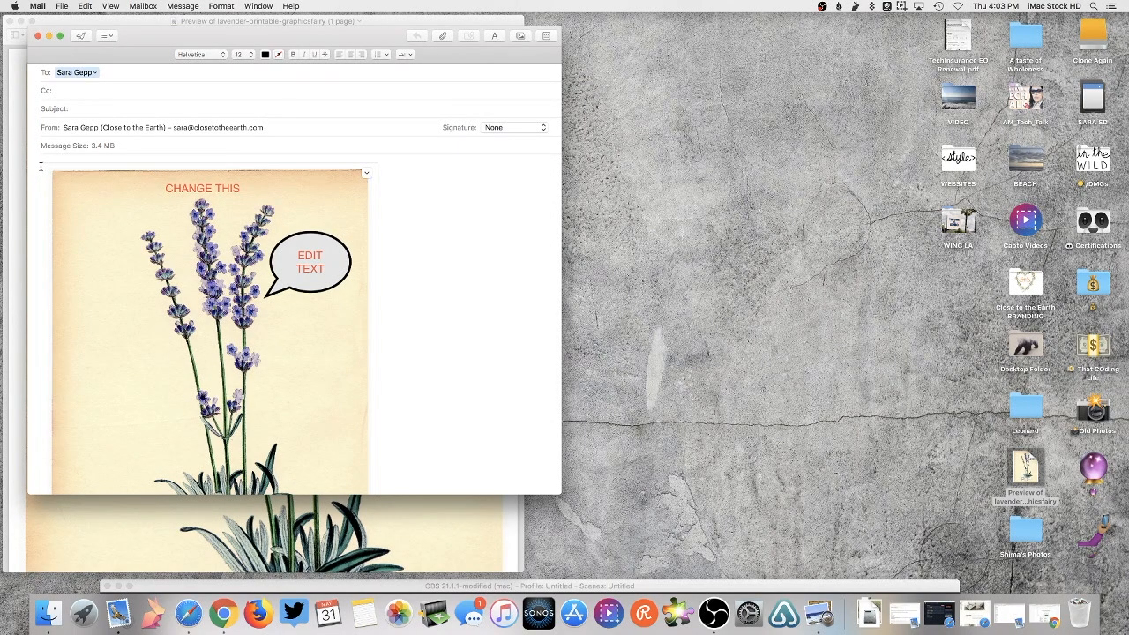
scroll(41, 166, down, 1)
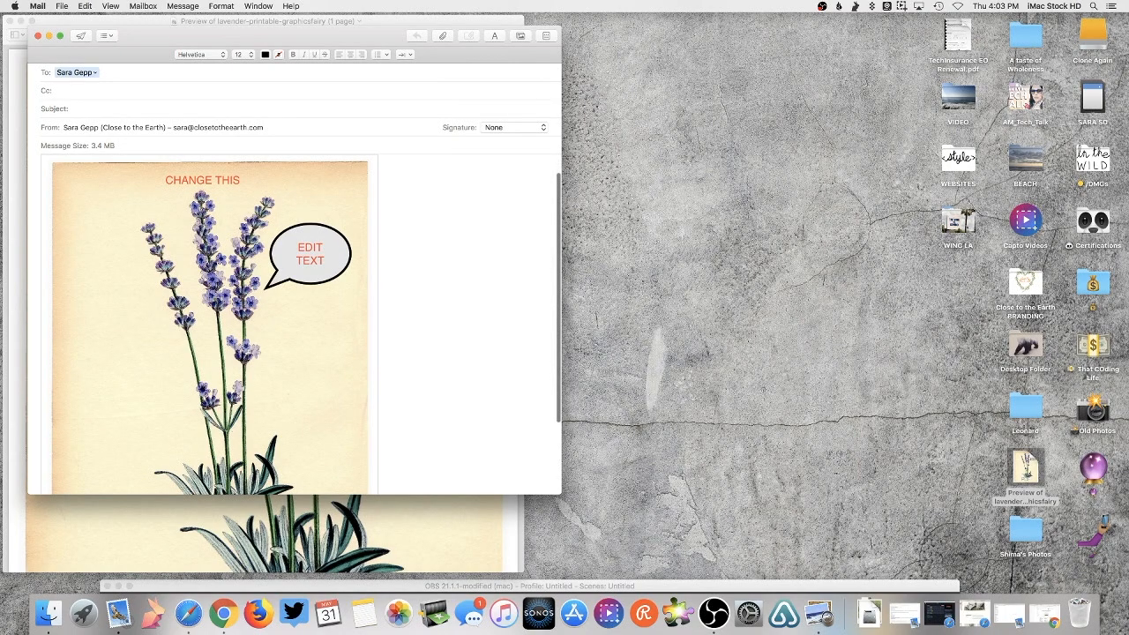
scroll(114, 171, up, 3)
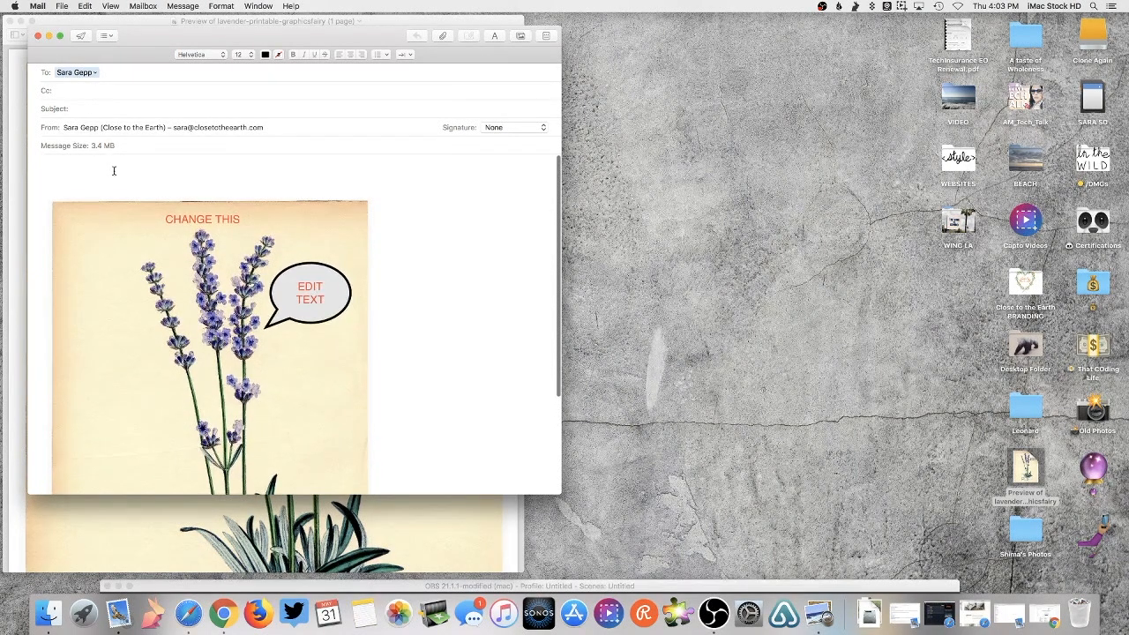
text(Hello!)
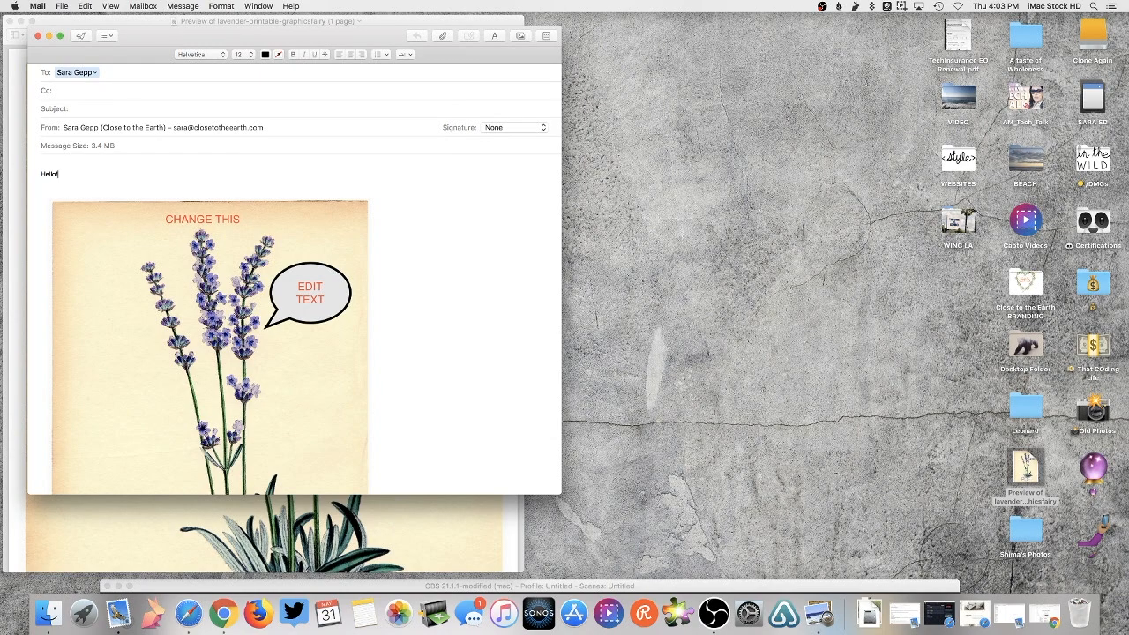
click(81, 37)
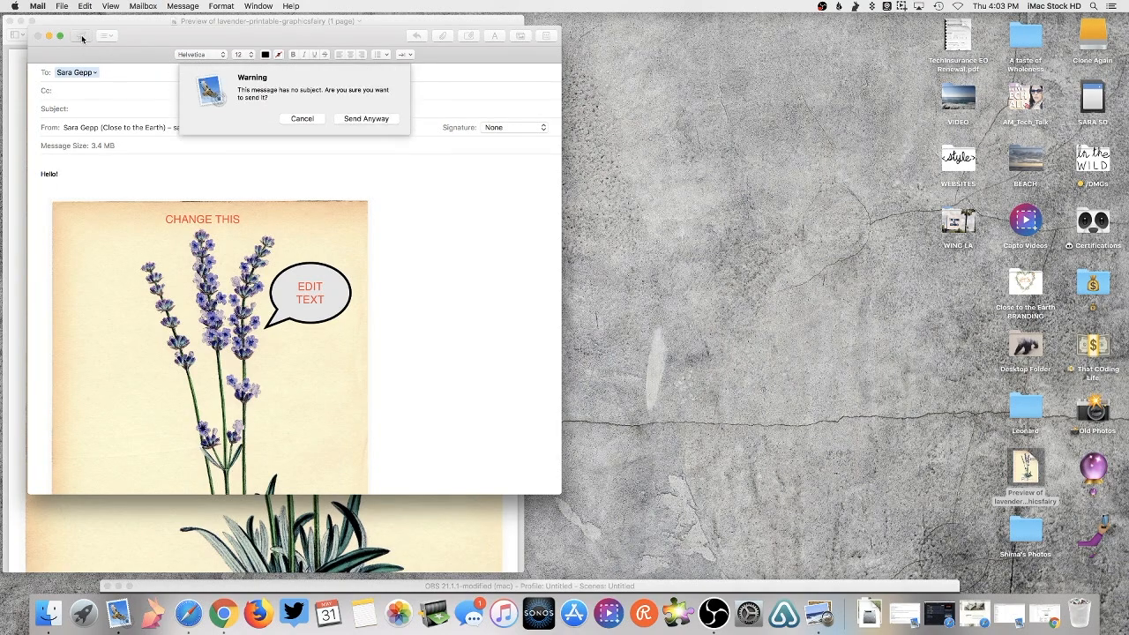
click(367, 118)
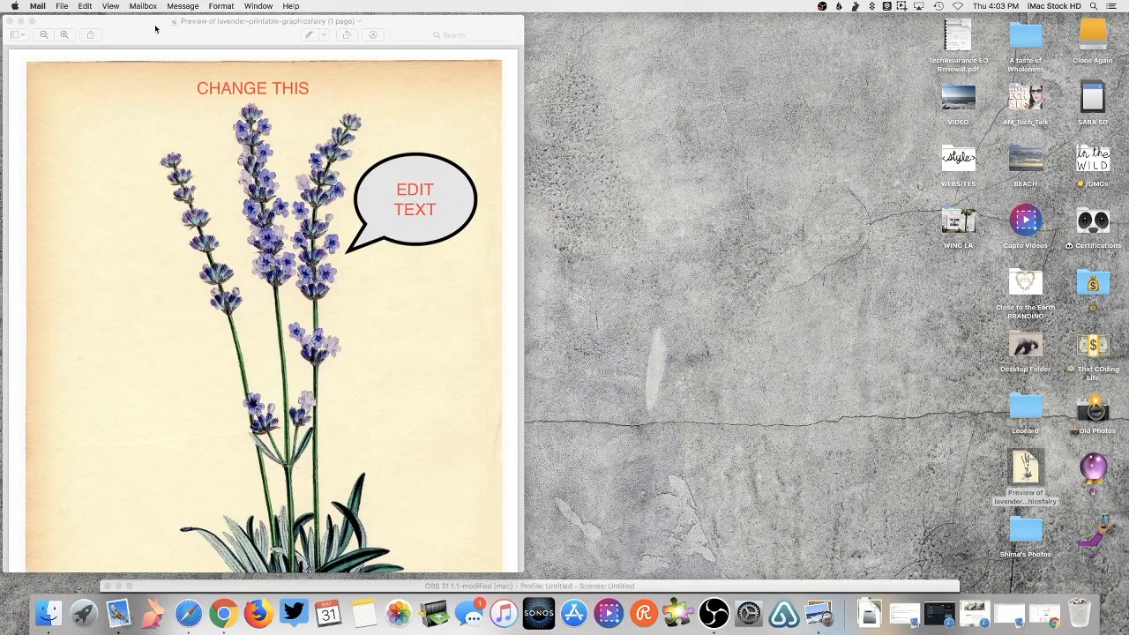
- Close the lavender PDF, bring up Mail in a narrower window, and start a blank message
click(9, 22)
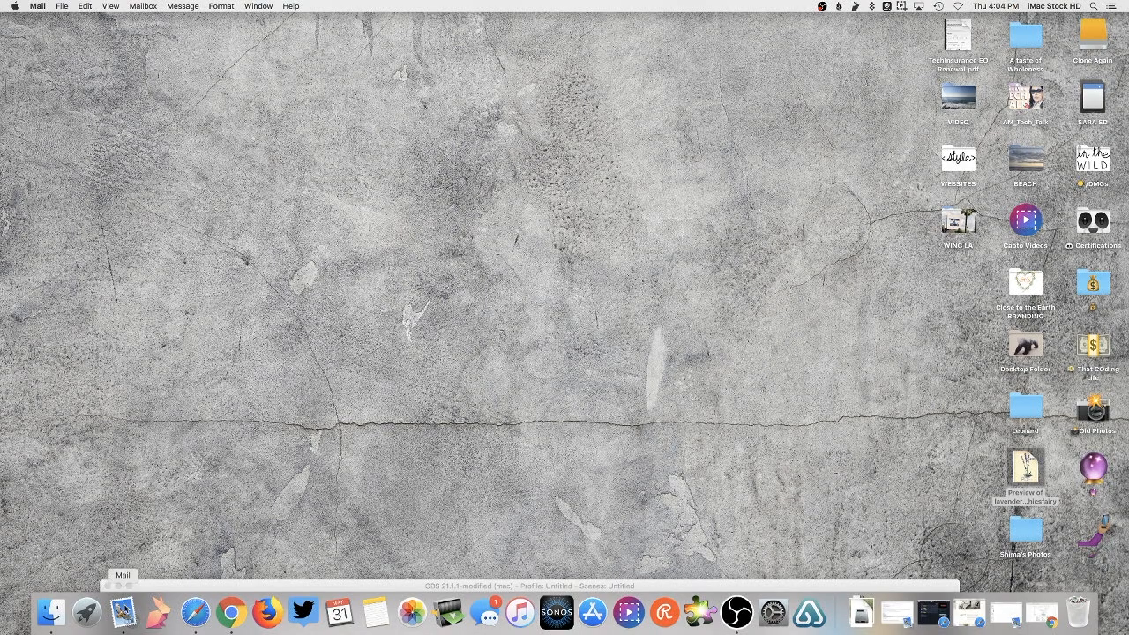
click(122, 608)
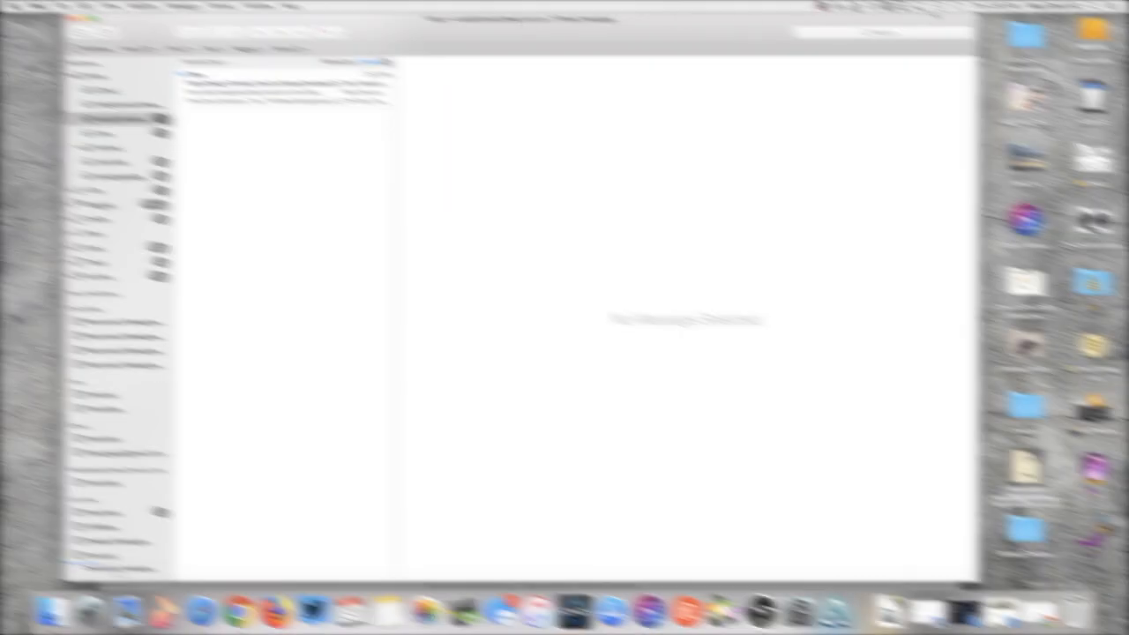
drag(978, 14, 639, 35)
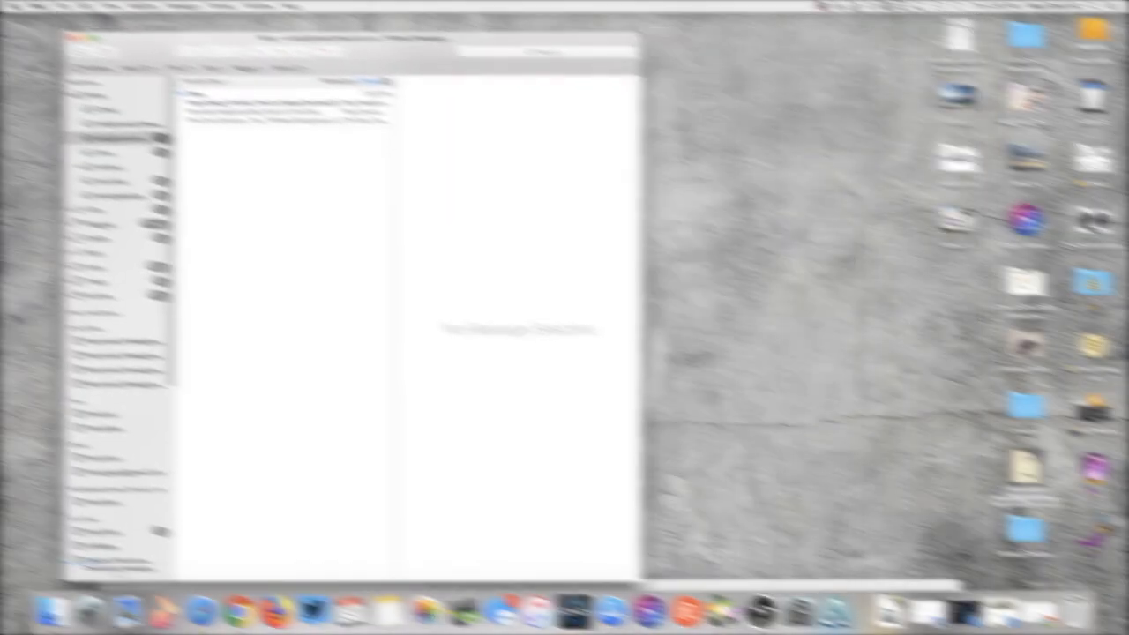
click(106, 52)
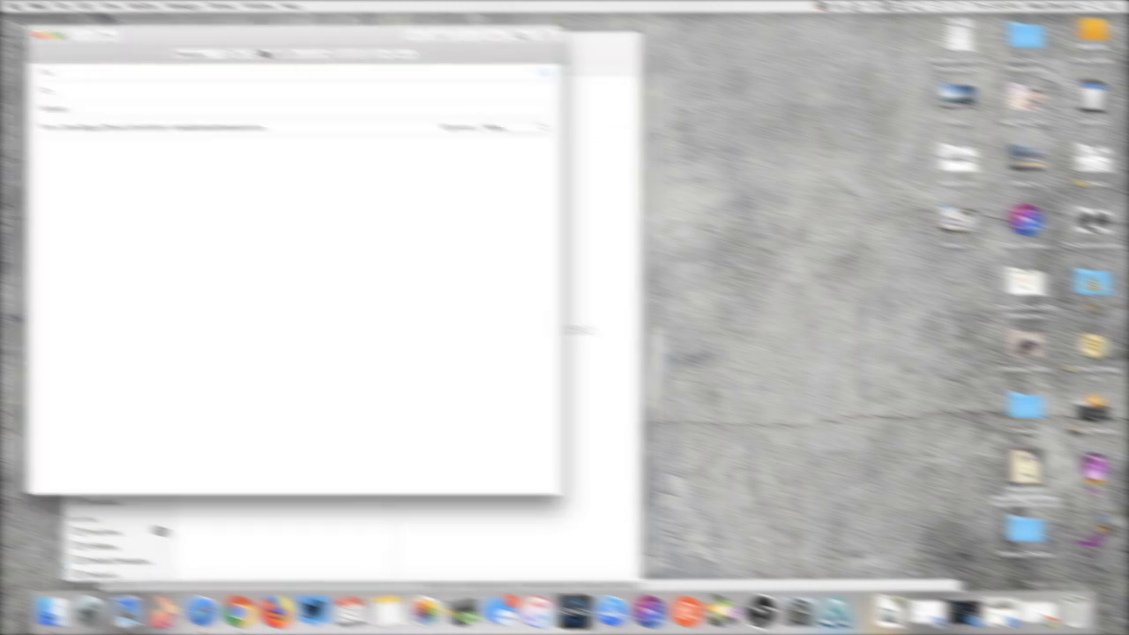
drag(1024, 468, 1020, 465)
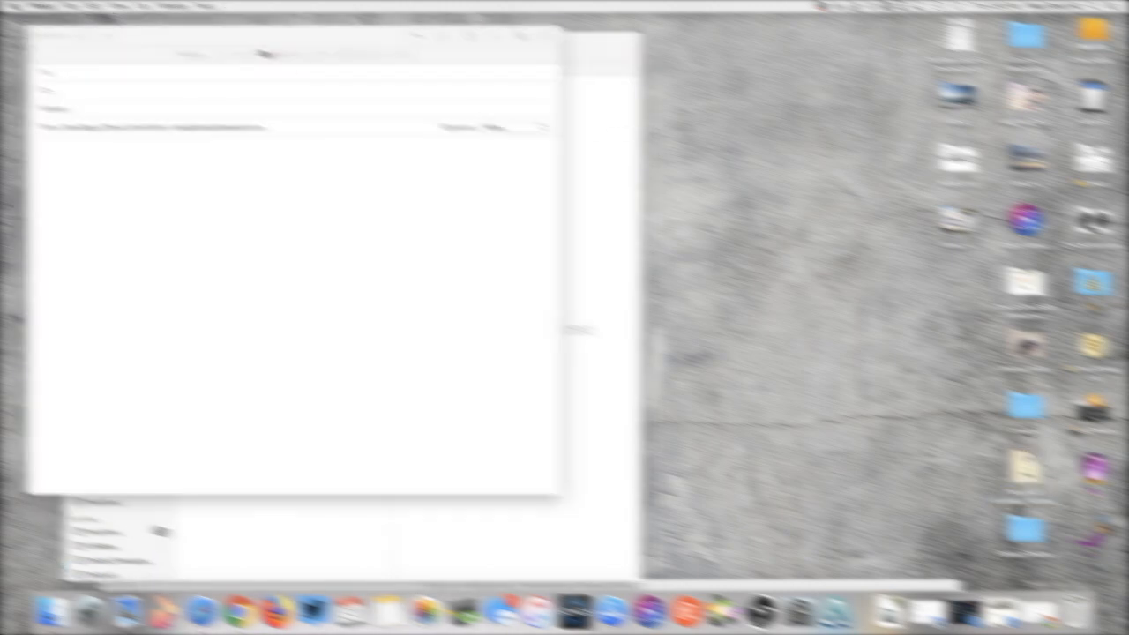